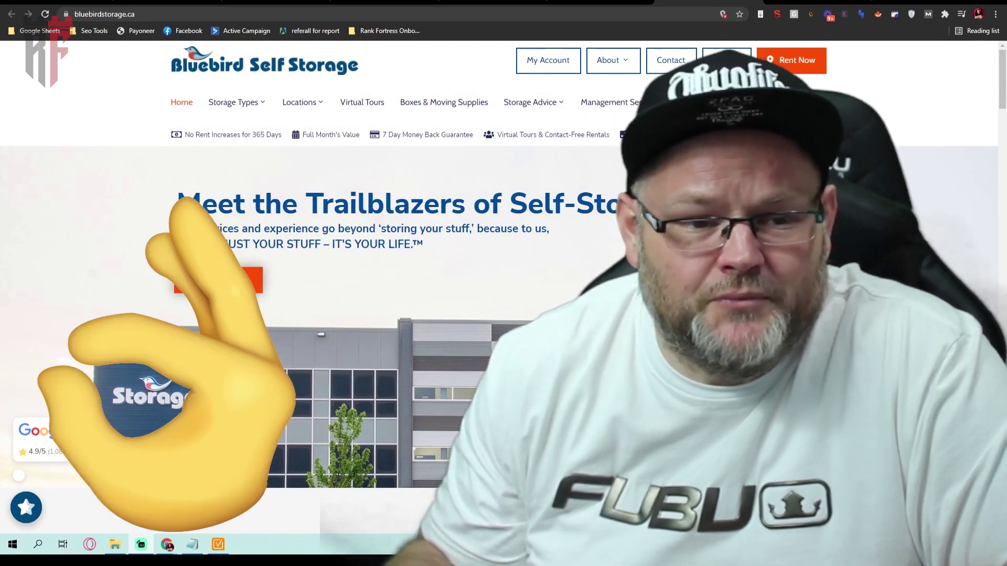
Scroll up and down through the current page to review its content
scroll(315, 288, down, 2)
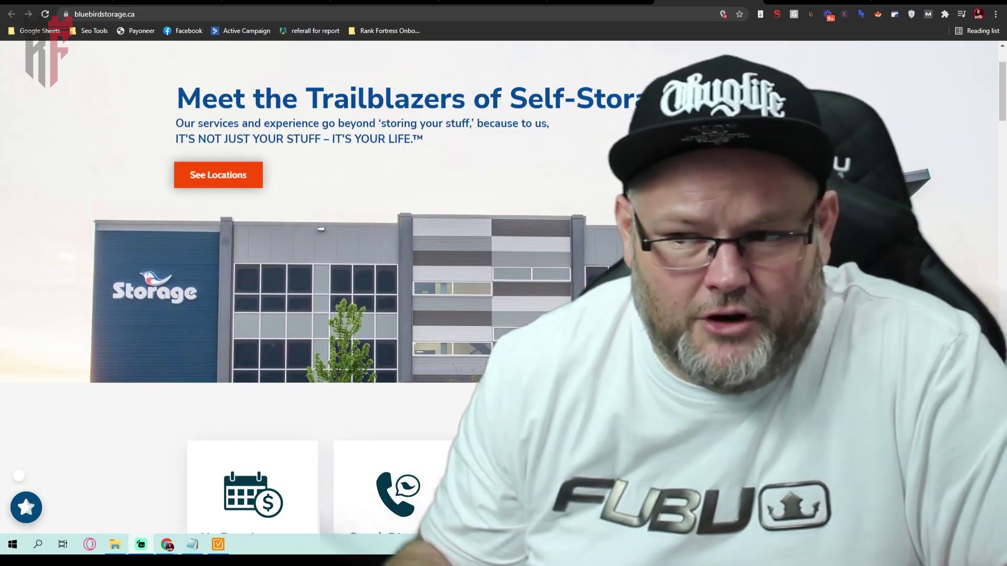
scroll(315, 289, up, 2)
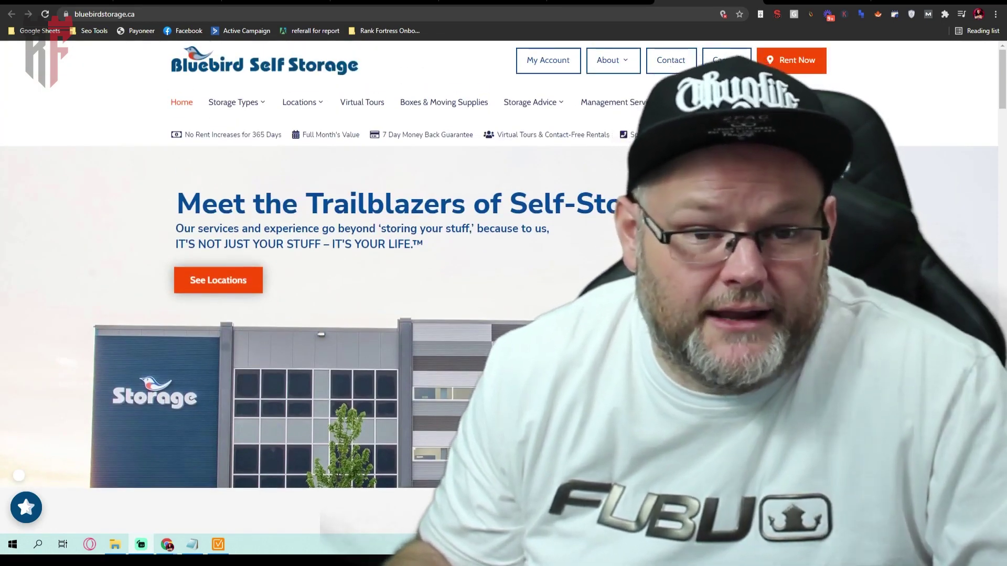
scroll(315, 288, down, 5)
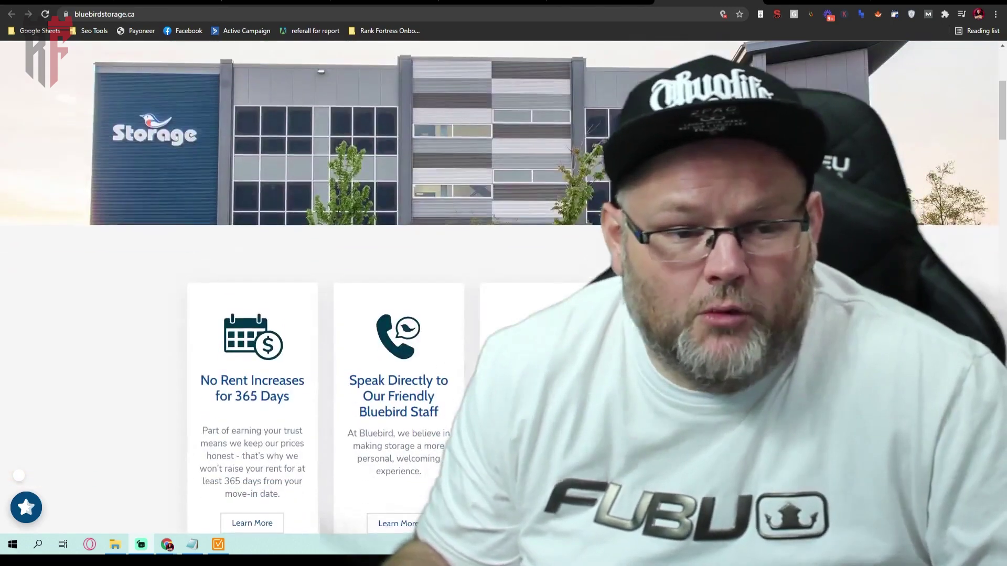
scroll(315, 289, up, 5)
scroll(315, 289, down, 5)
scroll(314, 288, up, 5)
scroll(314, 288, up, 1)
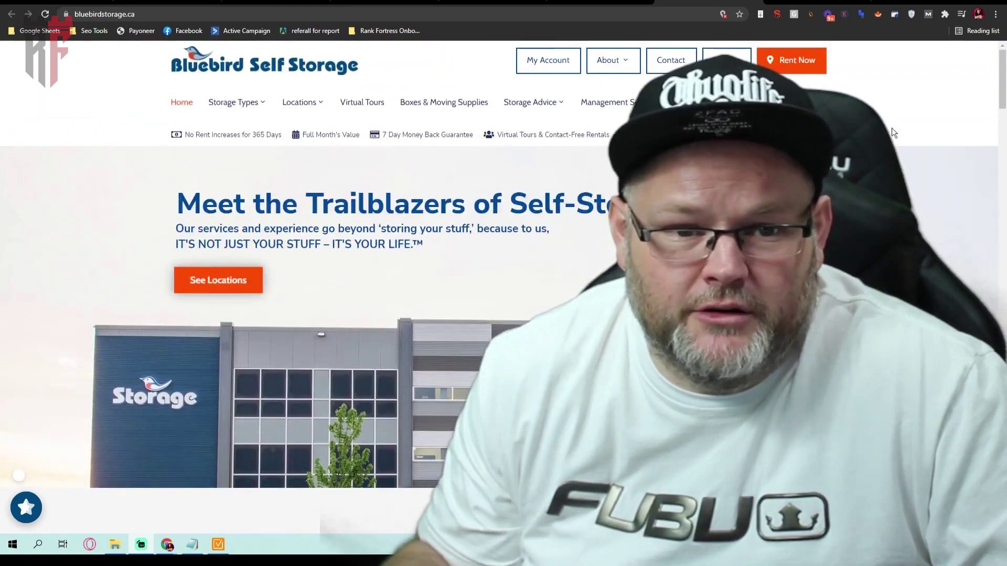
scroll(895, 114, down, 5)
scroll(896, 115, up, 5)
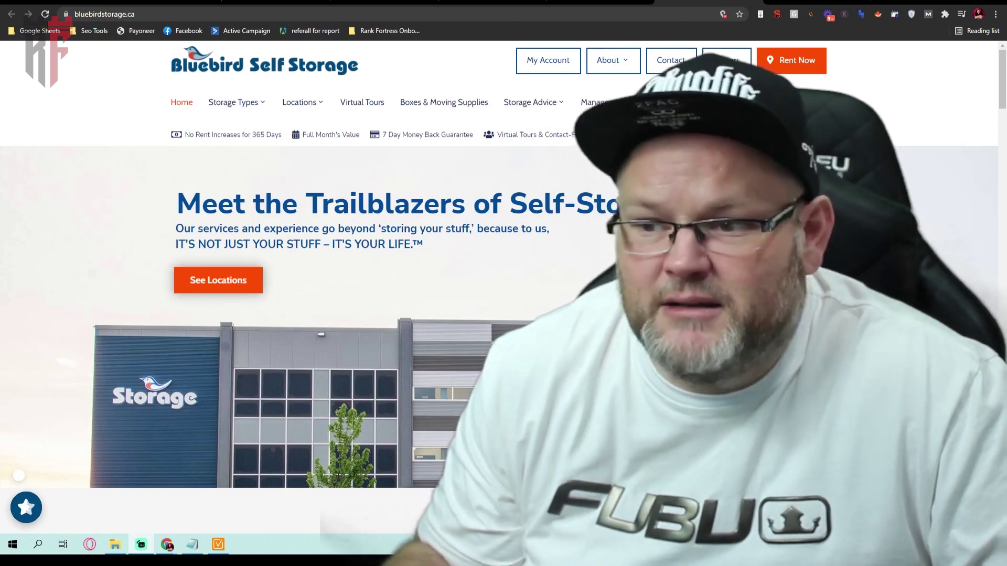
scroll(335, 288, down, 4)
scroll(336, 289, down, 4)
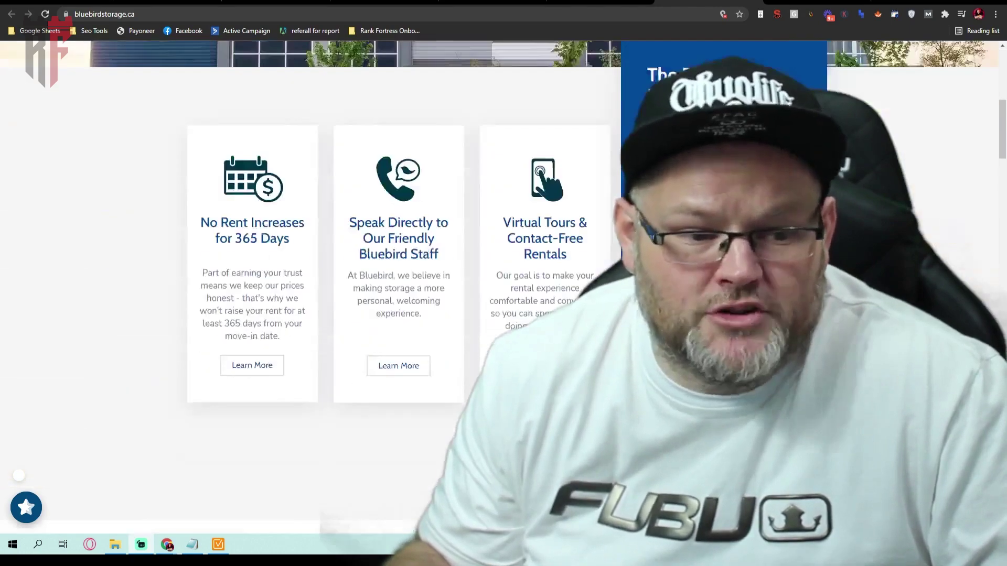
scroll(336, 289, up, 5)
scroll(420, 131, up, 3)
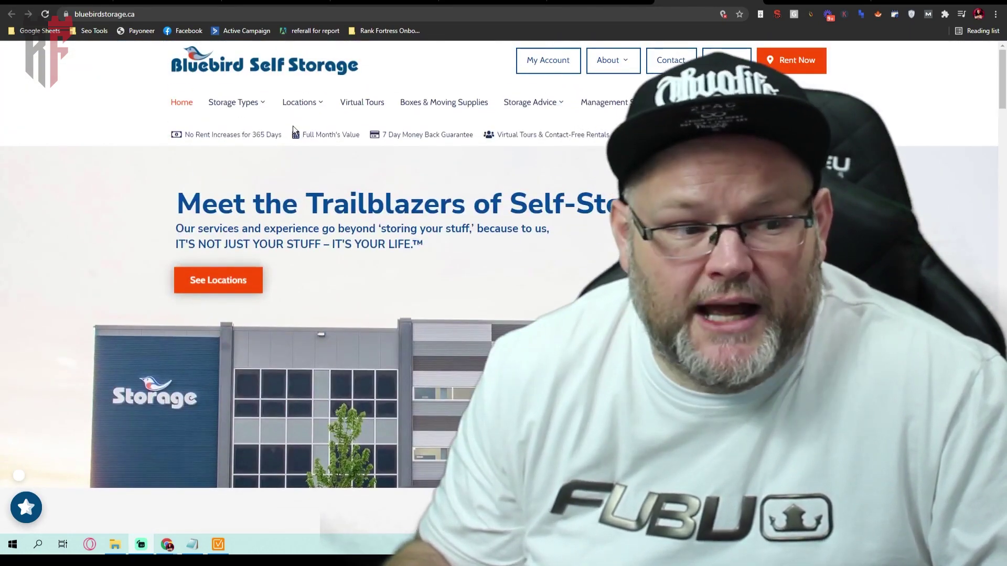
scroll(394, 199, down, 5)
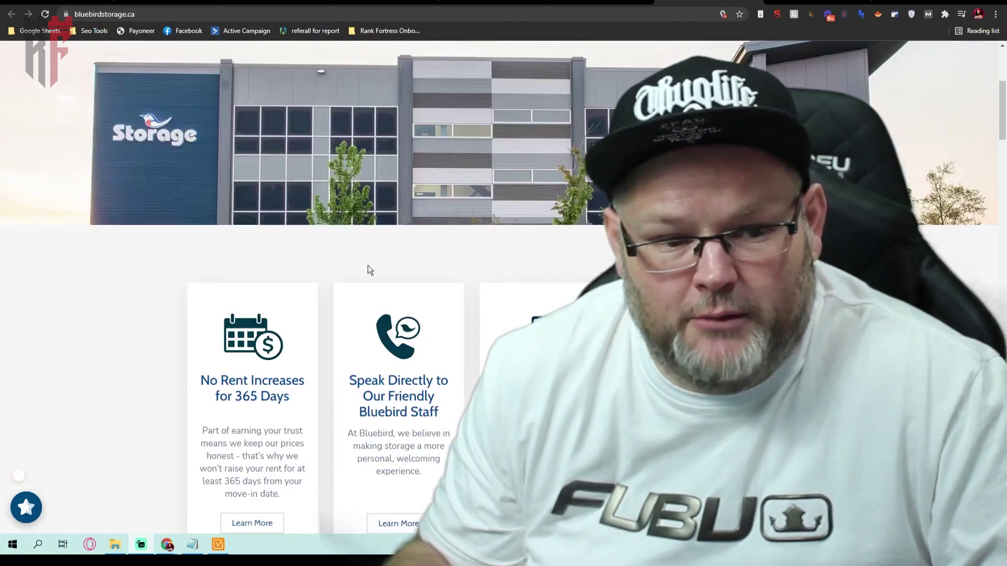
scroll(329, 279, up, 5)
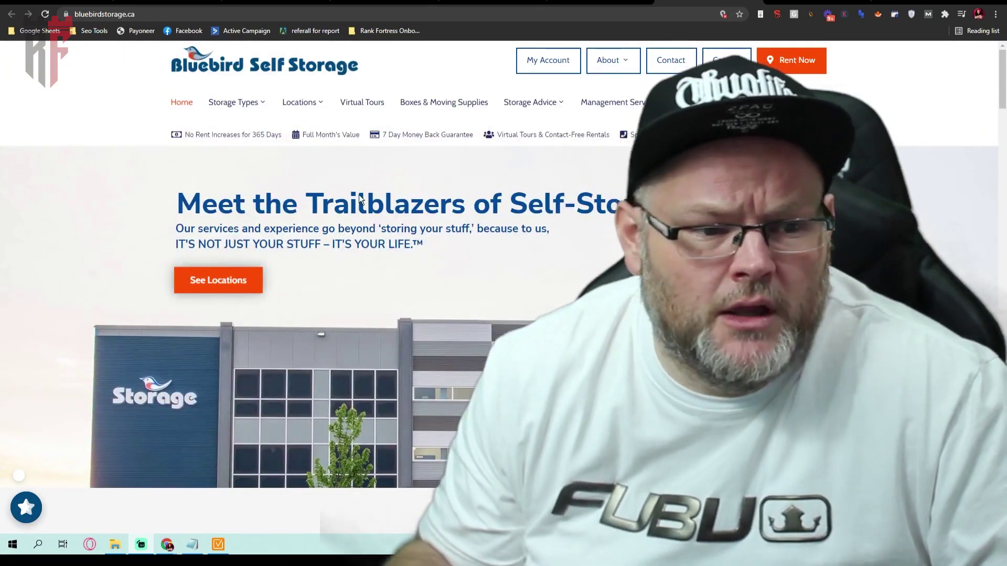
Inspect the page's SEO overview and heading structure, then close the overview
click(777, 14)
click(536, 43)
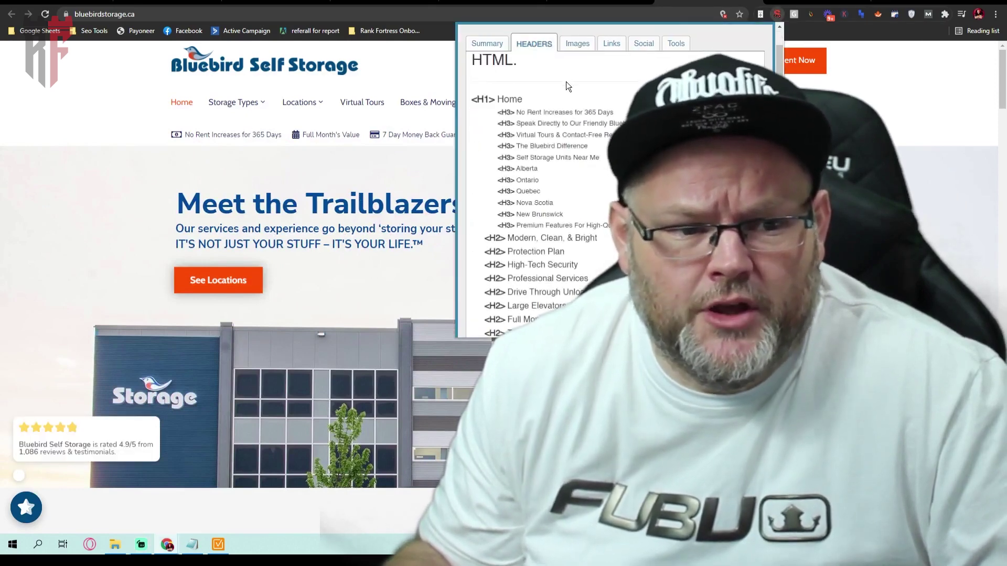
scroll(574, 142, down, 1)
scroll(573, 142, down, 10)
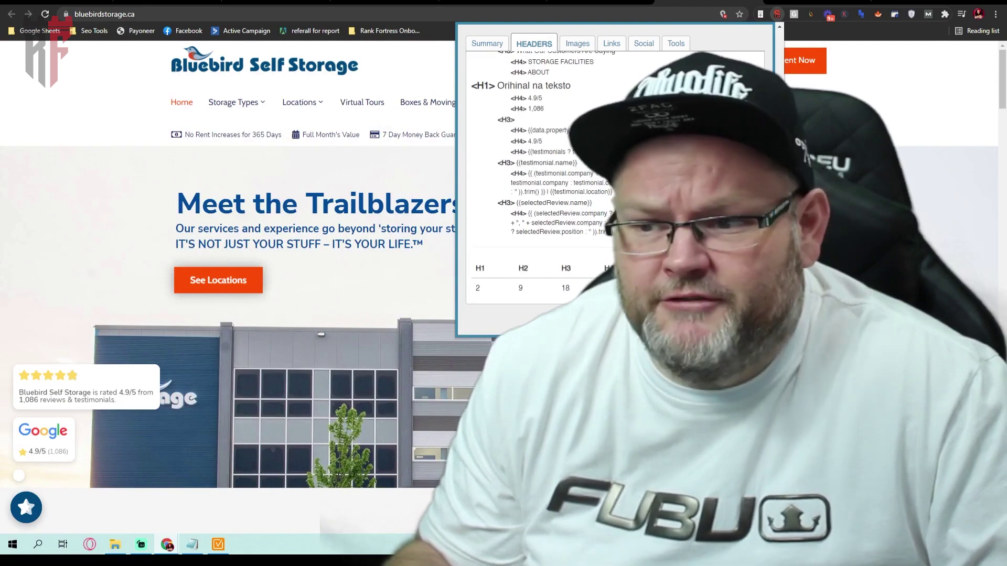
scroll(559, 265, up, 15)
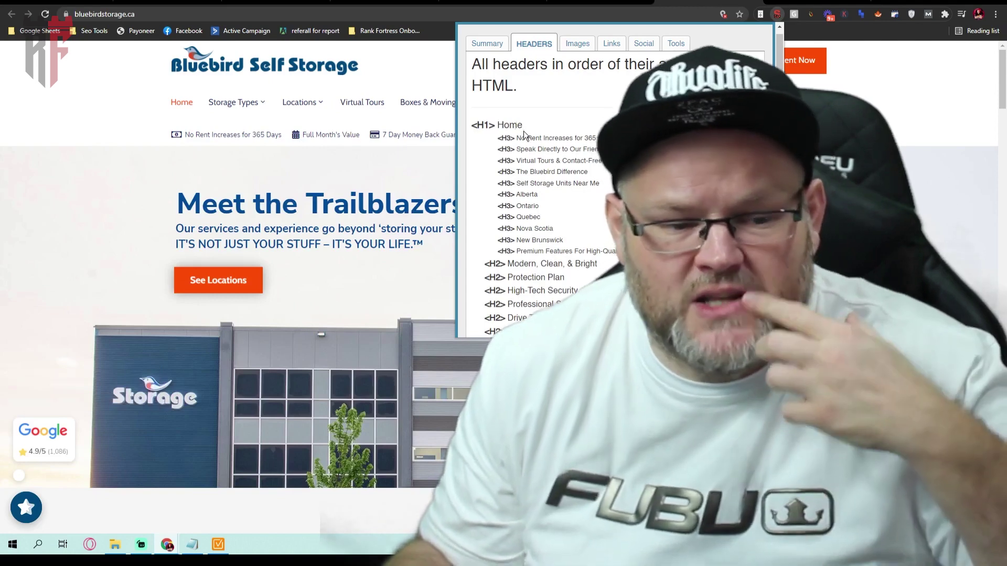
key(Escape)
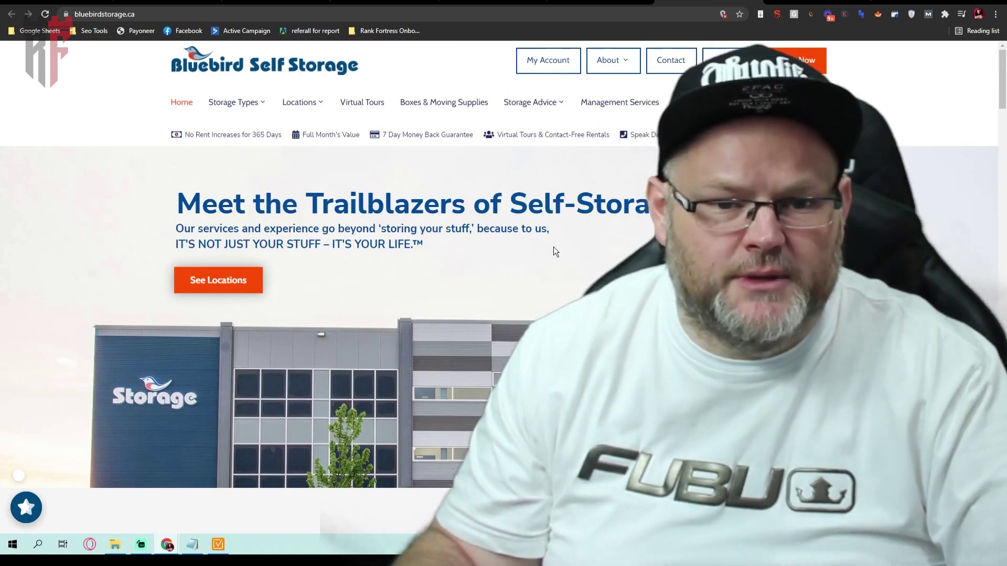
Find 'calgary' on the page and scroll through the matches
key(ctrl+f)
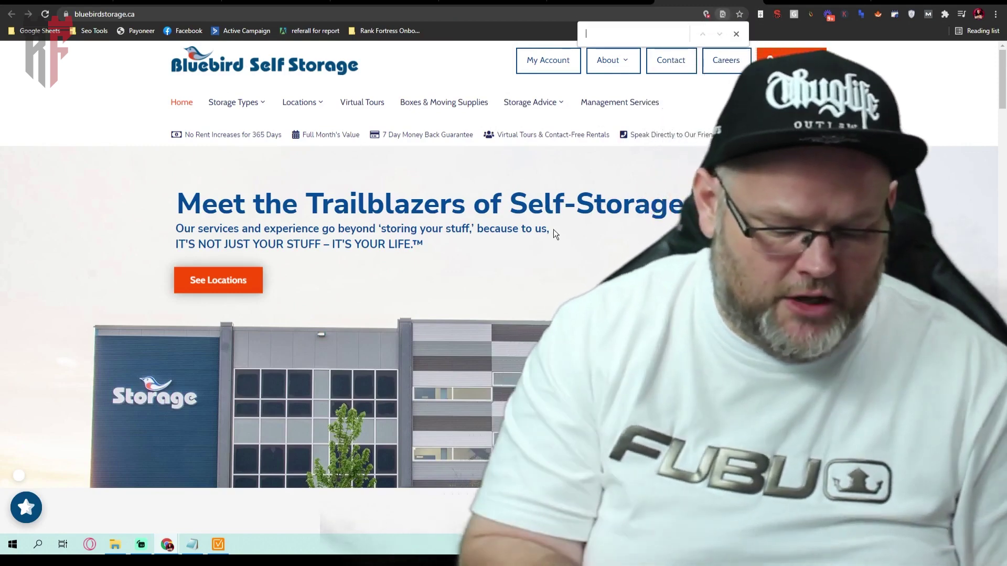
text(calg)
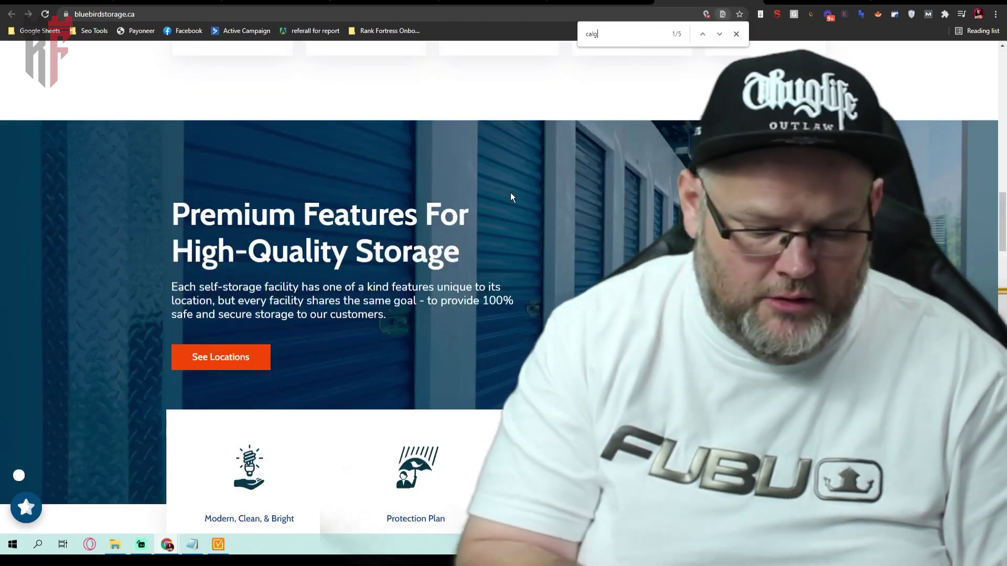
text(ary)
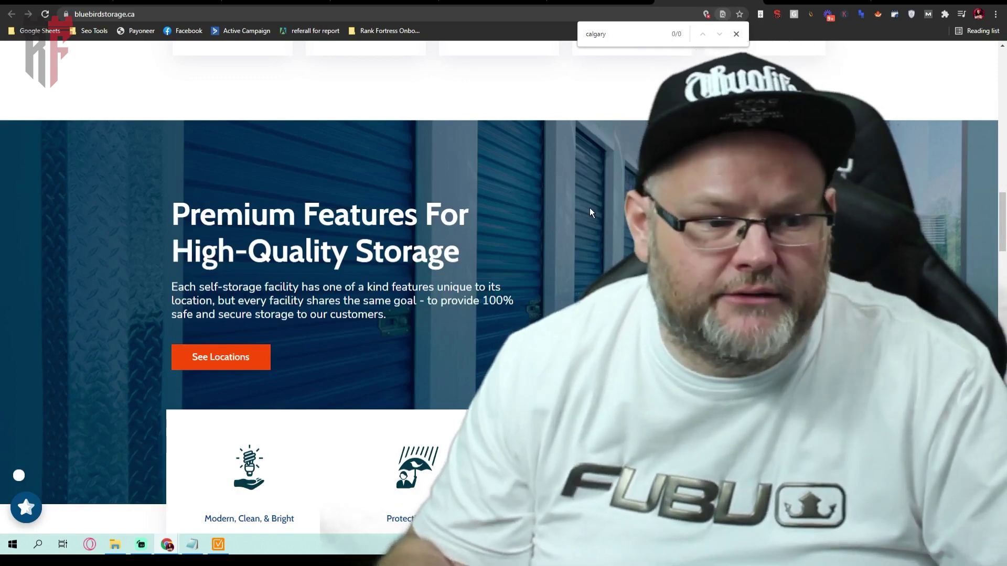
scroll(590, 208, down, 15)
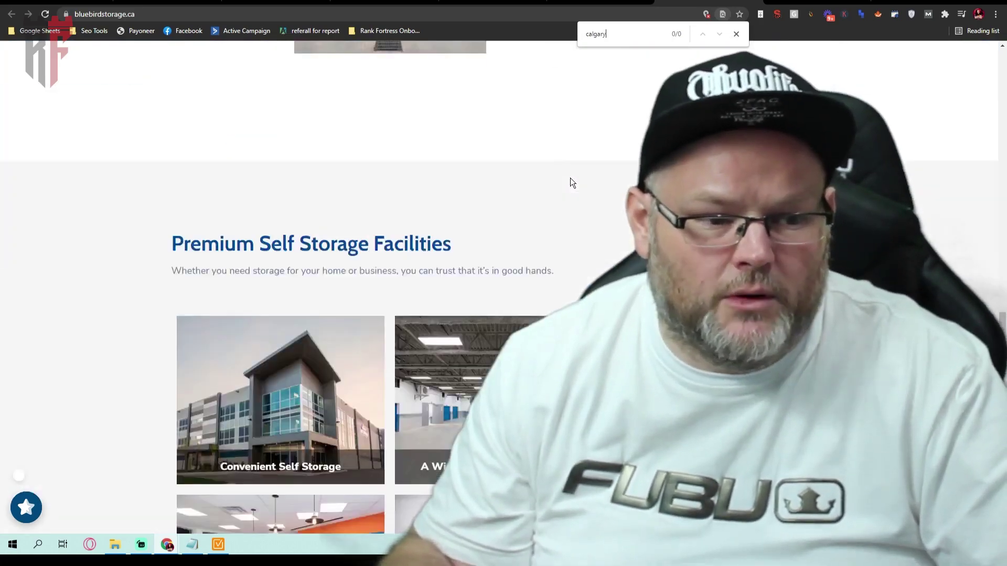
scroll(564, 174, down, 5)
scroll(549, 162, up, 12)
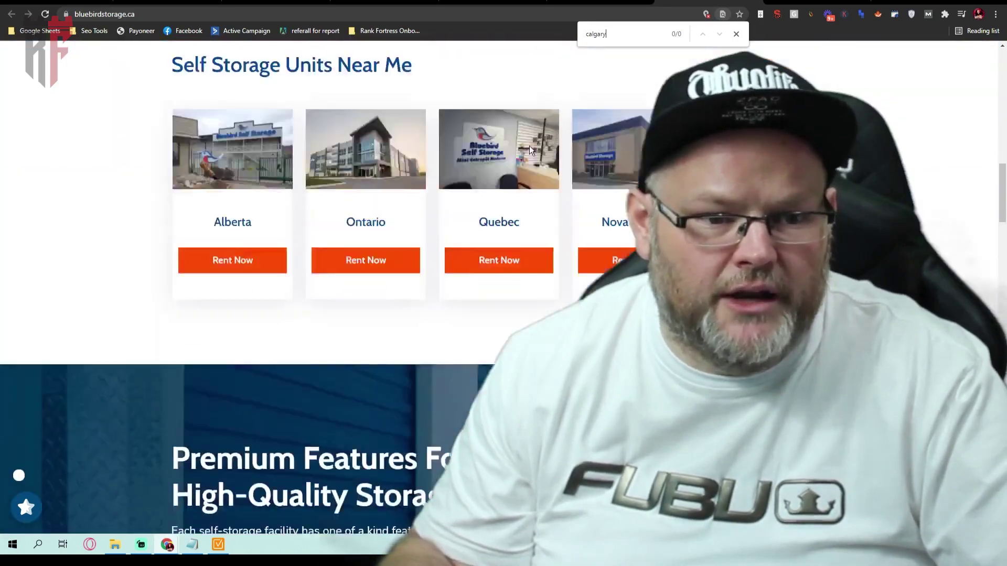
scroll(527, 145, up, 12)
scroll(512, 135, down, 6)
scroll(510, 129, up, 8)
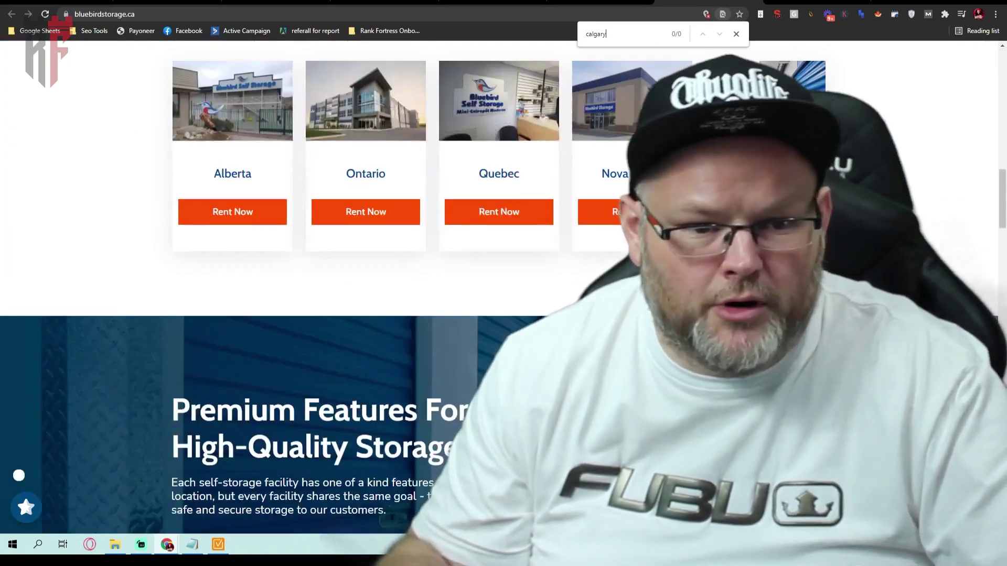
scroll(499, 255, down, 10)
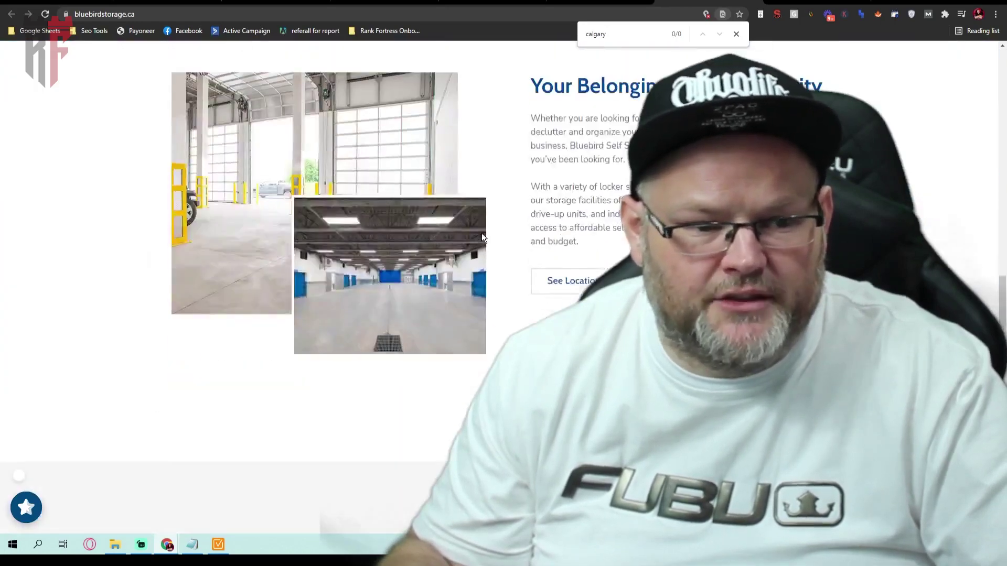
scroll(483, 237, up, 12)
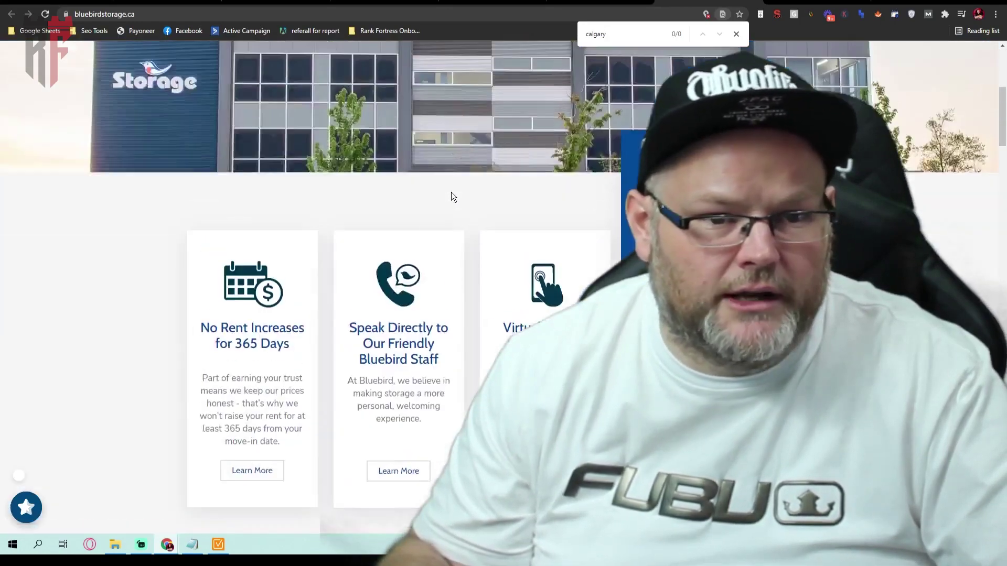
scroll(452, 196, up, 5)
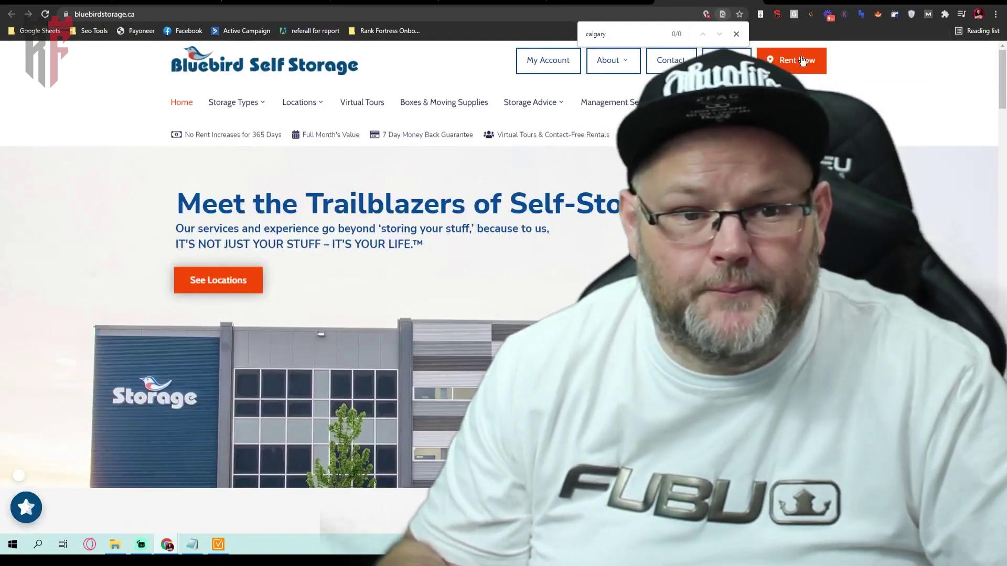
scroll(499, 262, down, 6)
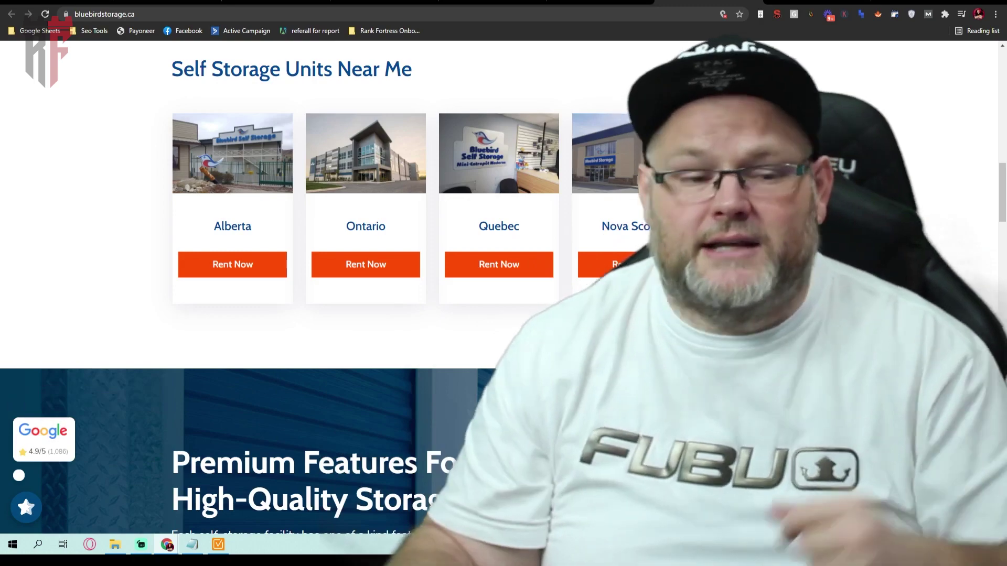
scroll(499, 162, down, 8)
scroll(492, 157, up, 9)
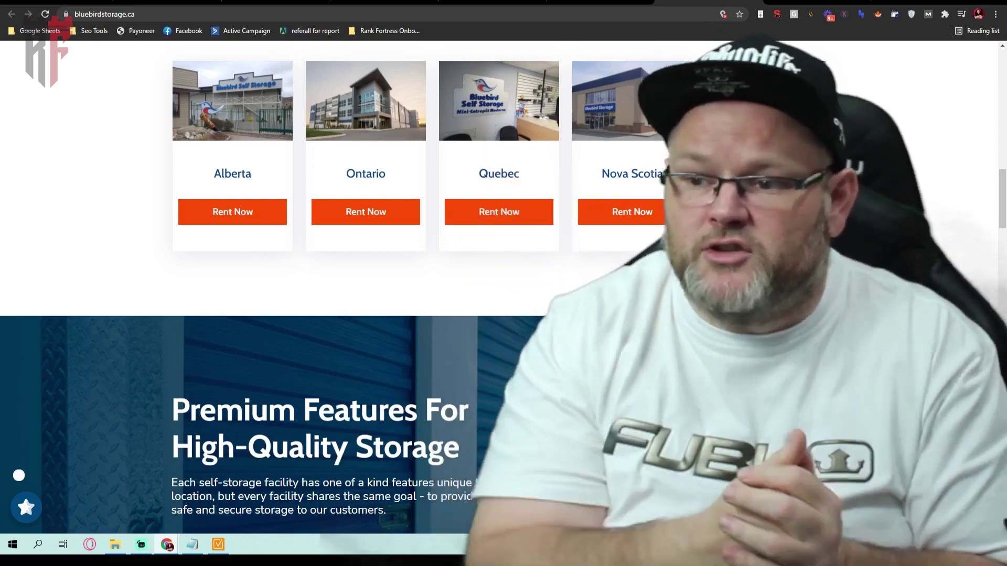
scroll(437, 190, down, 12)
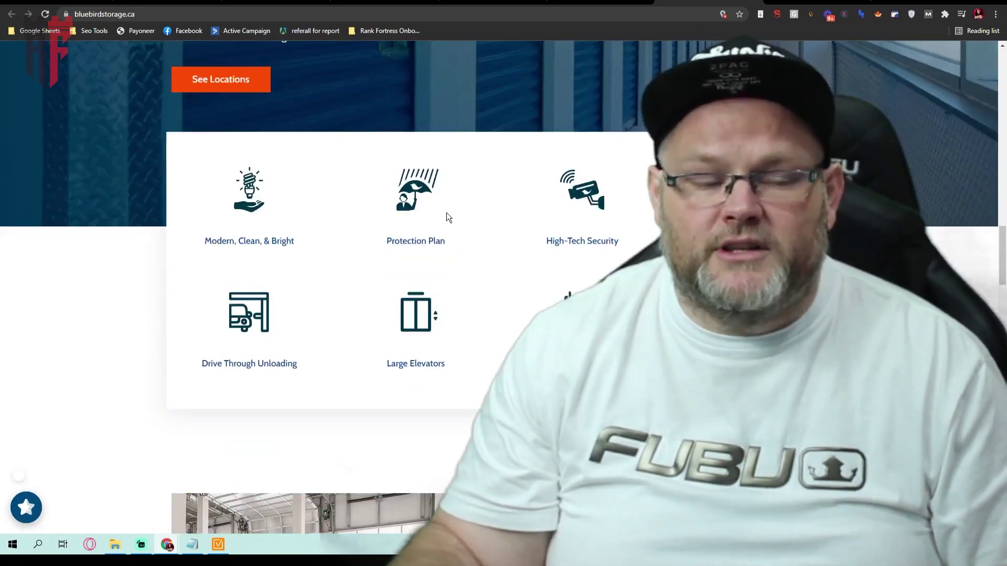
scroll(437, 180, up, 6)
scroll(438, 173, down, 20)
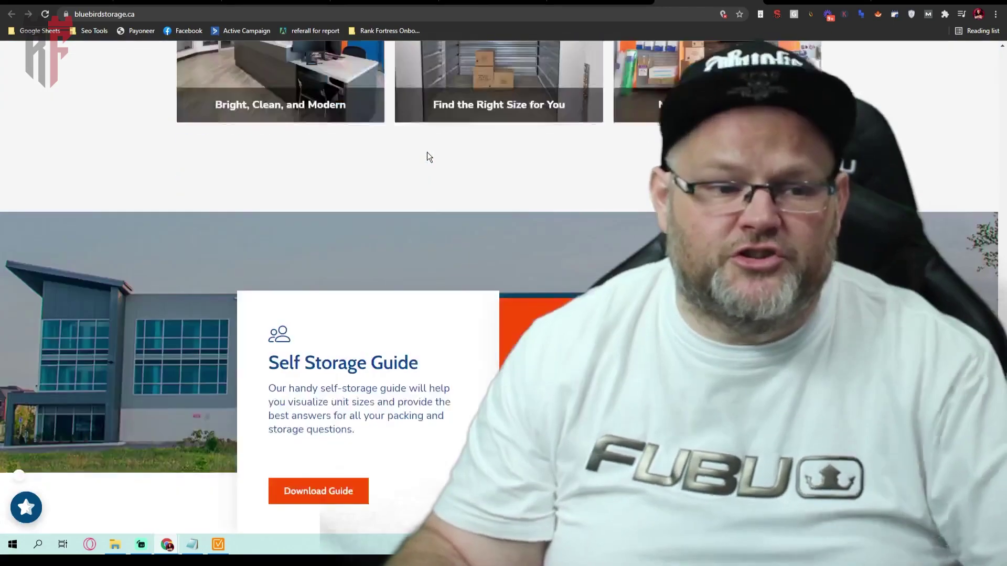
scroll(420, 162, down, 7)
scroll(414, 170, up, 6)
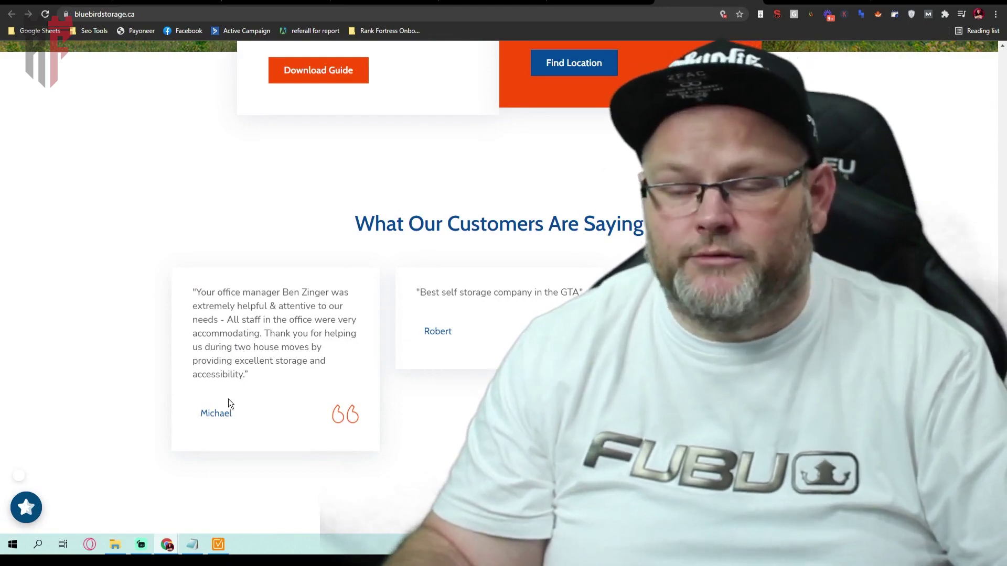
scroll(228, 404, up, 10)
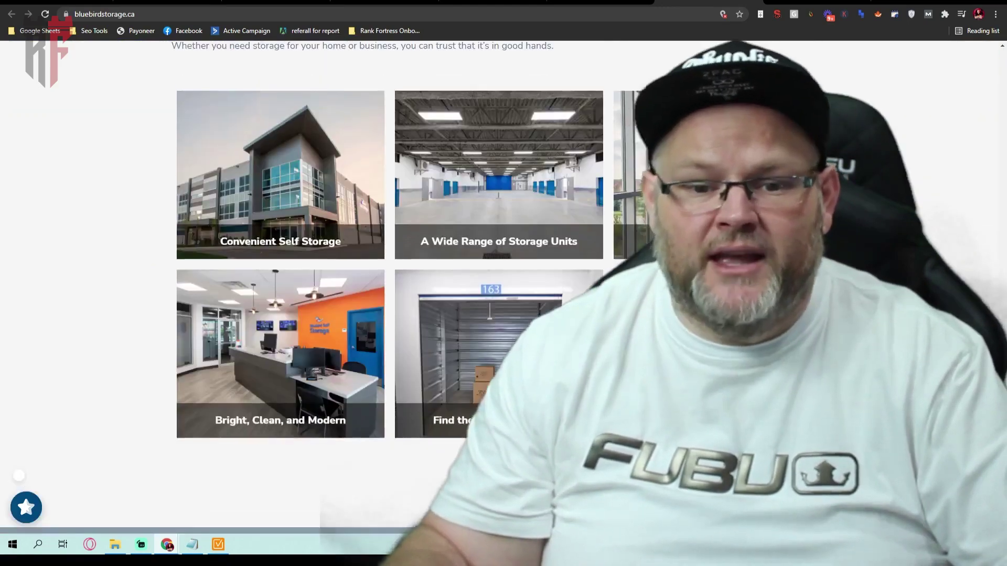
scroll(315, 283, up, 15)
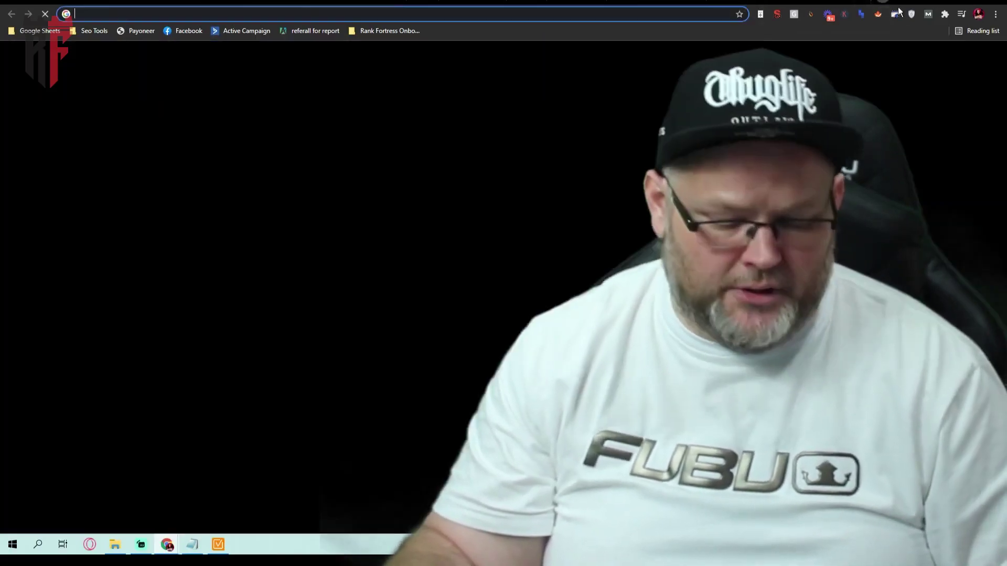
Load sodinstallstlouis.com, check St. Louis Sod Install's 13 Google reviews, then close the popup
text(sodinstallstlouis.com)
key(Return)
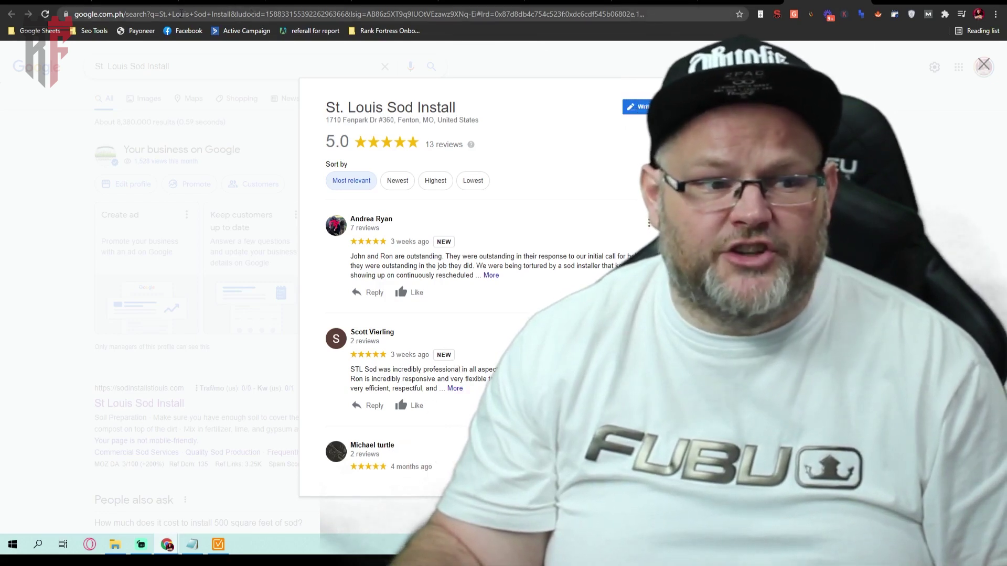
drag(179, 14, 267, 20)
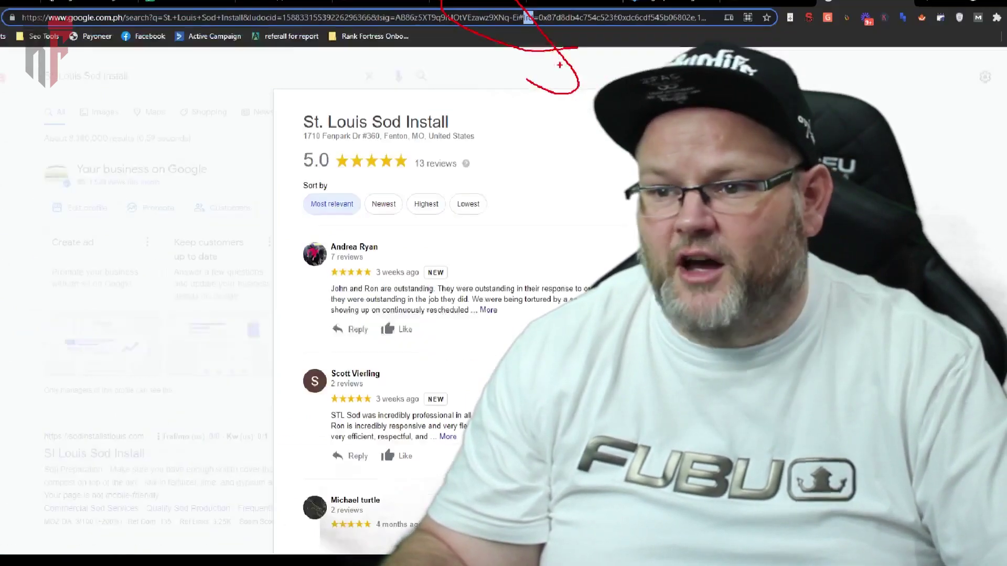
key(Escape)
key(Escape)
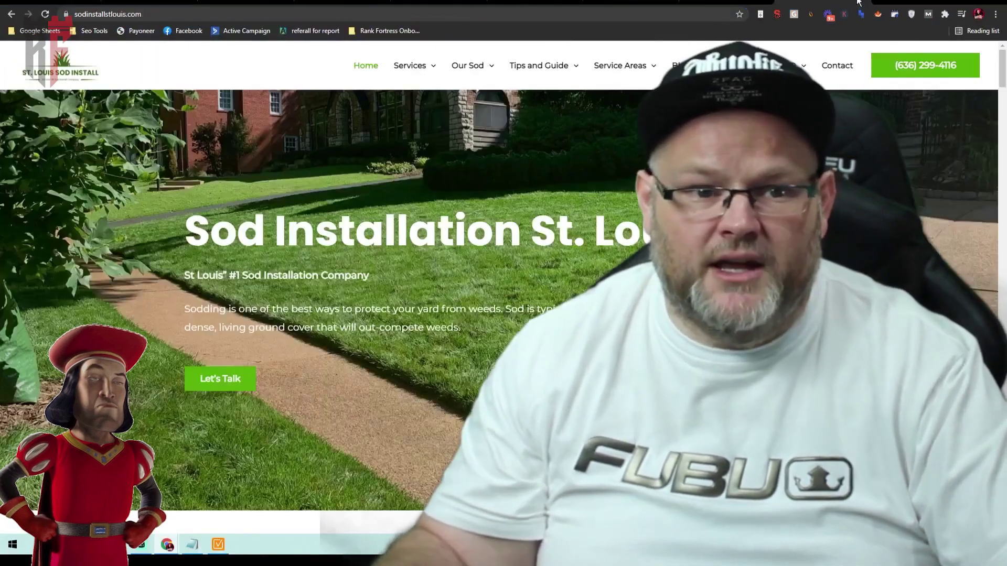
Open a testimonial reviewer's Google Maps profile from the sod installer's site
scroll(367, 314, down, 10)
scroll(367, 315, down, 7)
scroll(367, 315, up, 6)
scroll(367, 314, down, 4)
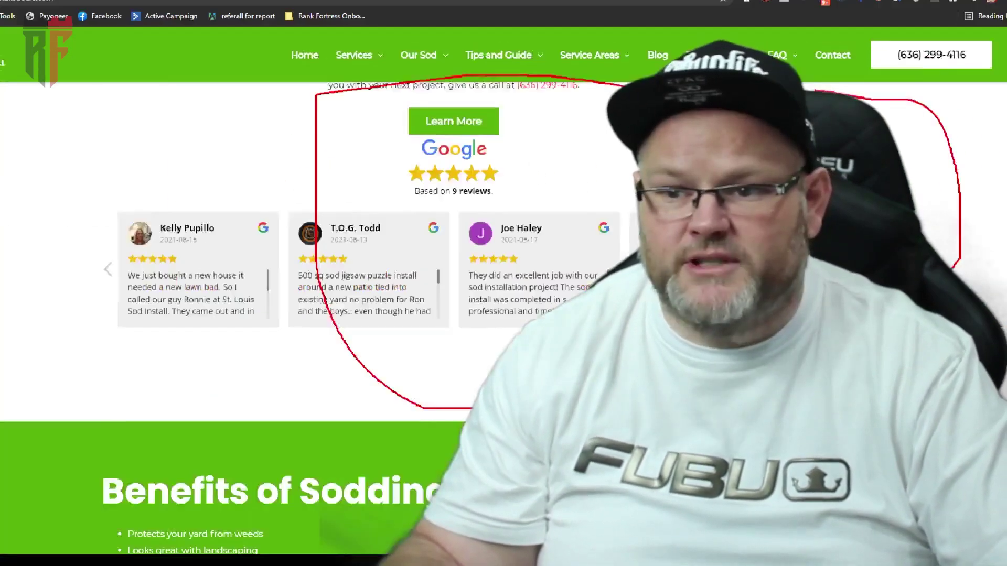
scroll(503, 283, down, 15)
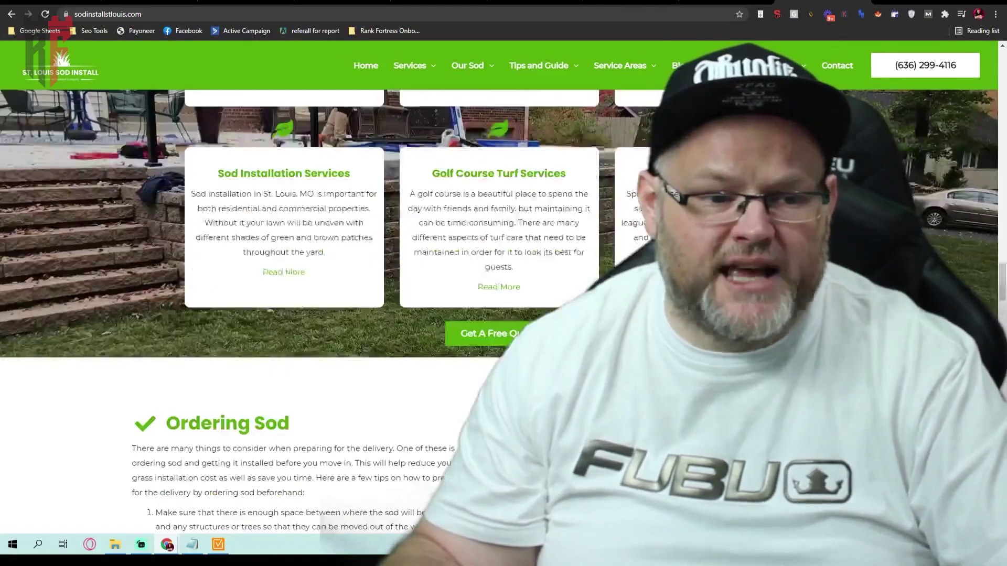
scroll(335, 315, down, 20)
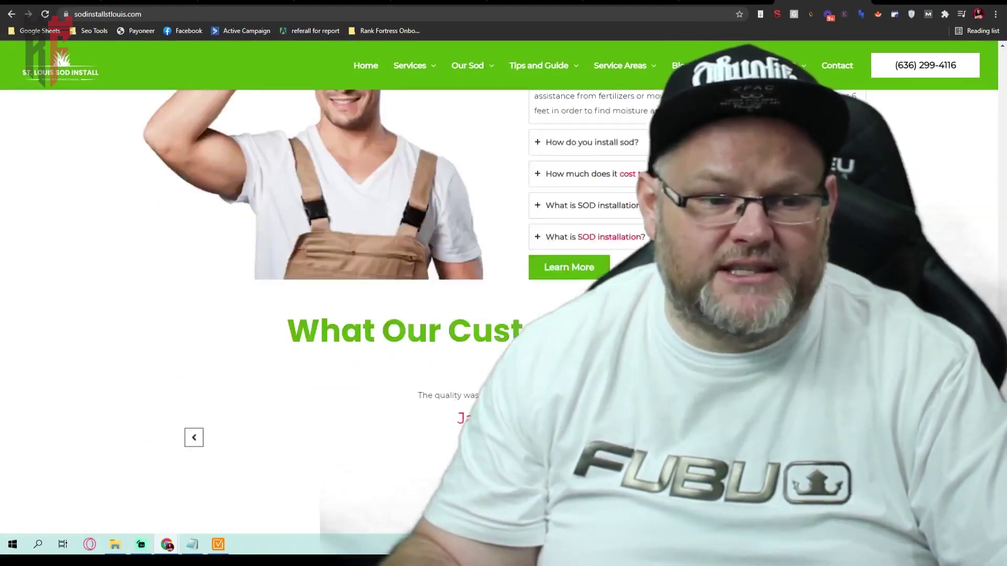
scroll(479, 259, down, 6)
scroll(479, 259, up, 3)
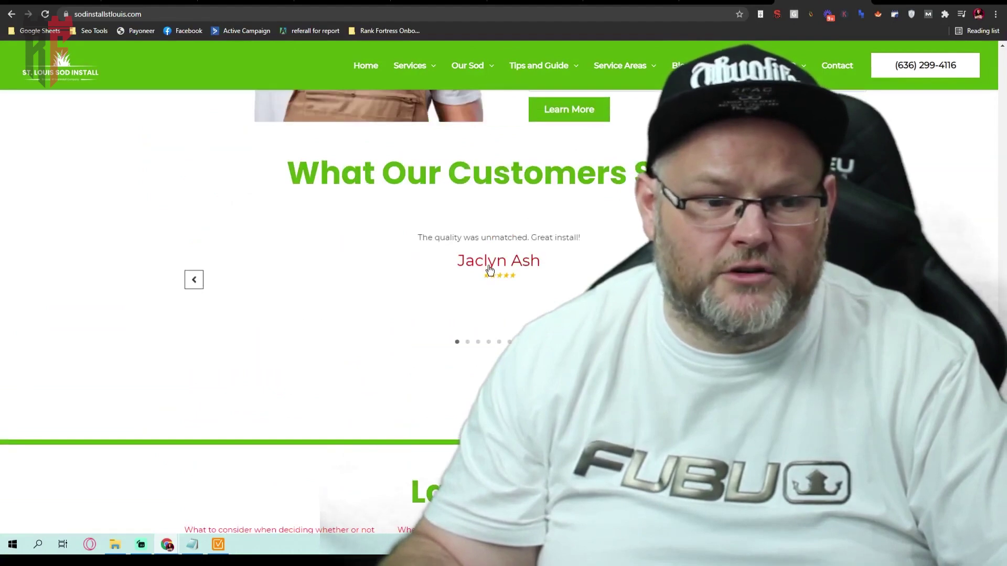
right_click(490, 268)
key(Return)
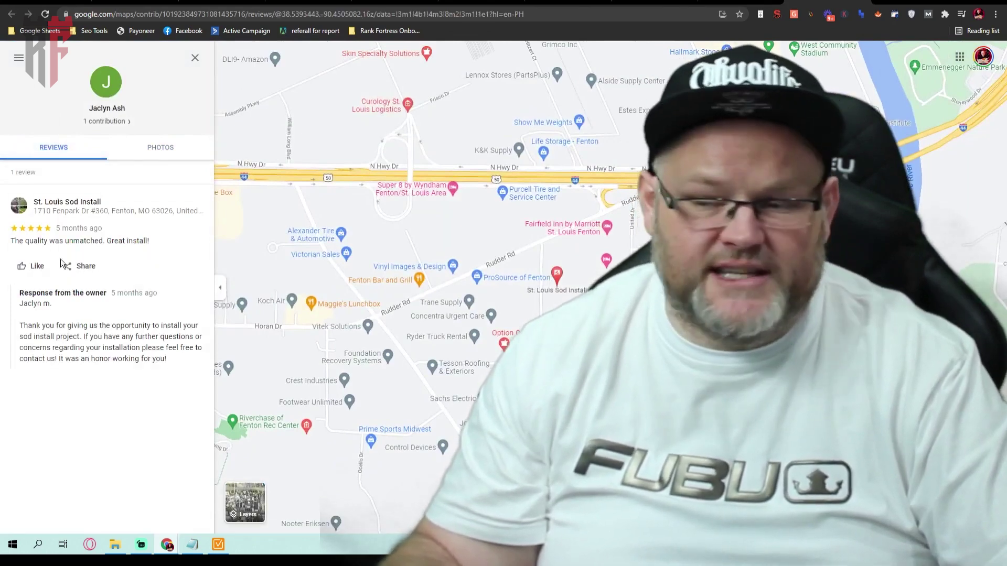
Return to the sod site, then move via the PageSpeed Insights tab to Bluebird Self Storage
key(alt+Left)
click(854, 2)
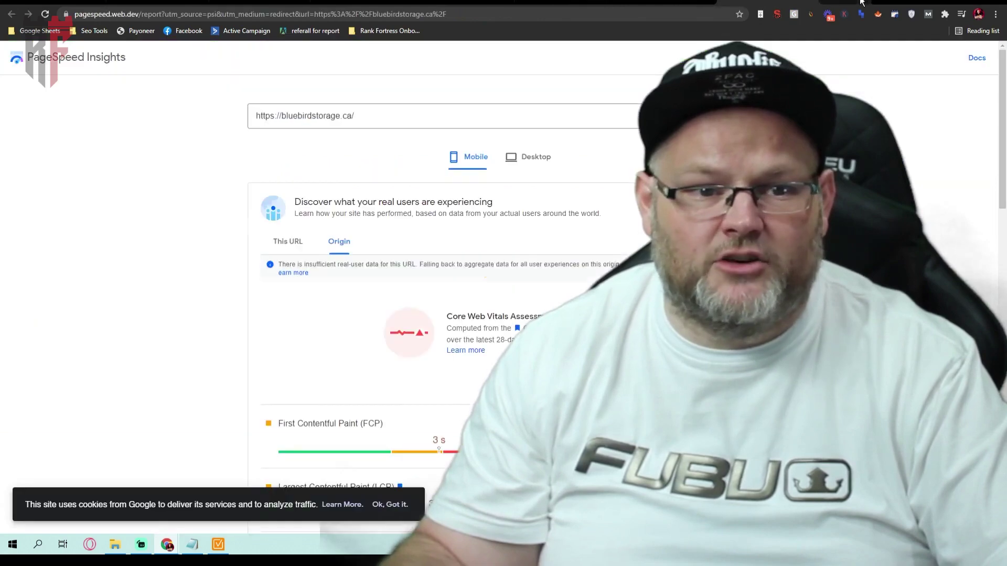
click(708, 2)
scroll(399, 262, down, 12)
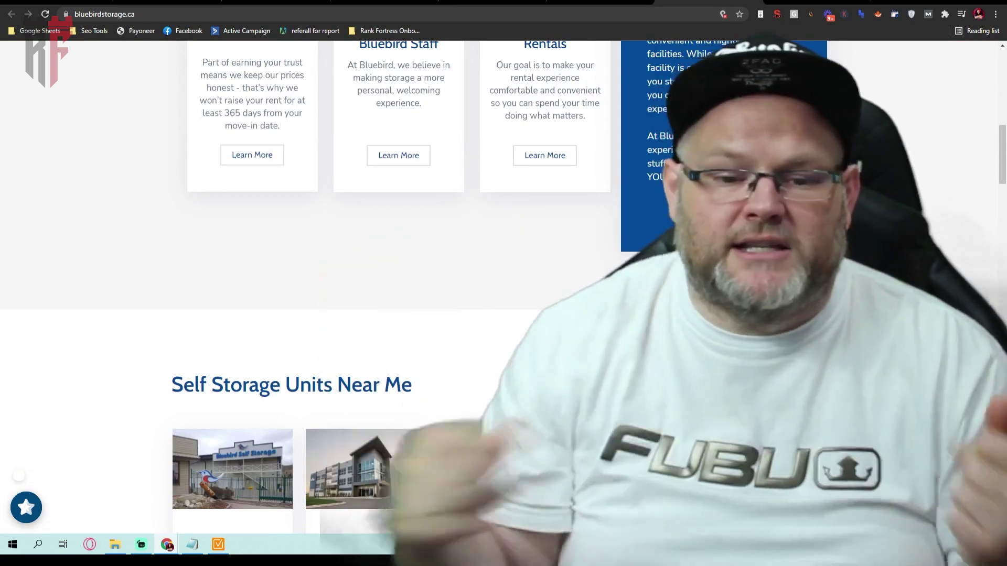
scroll(302, 289, down, 10)
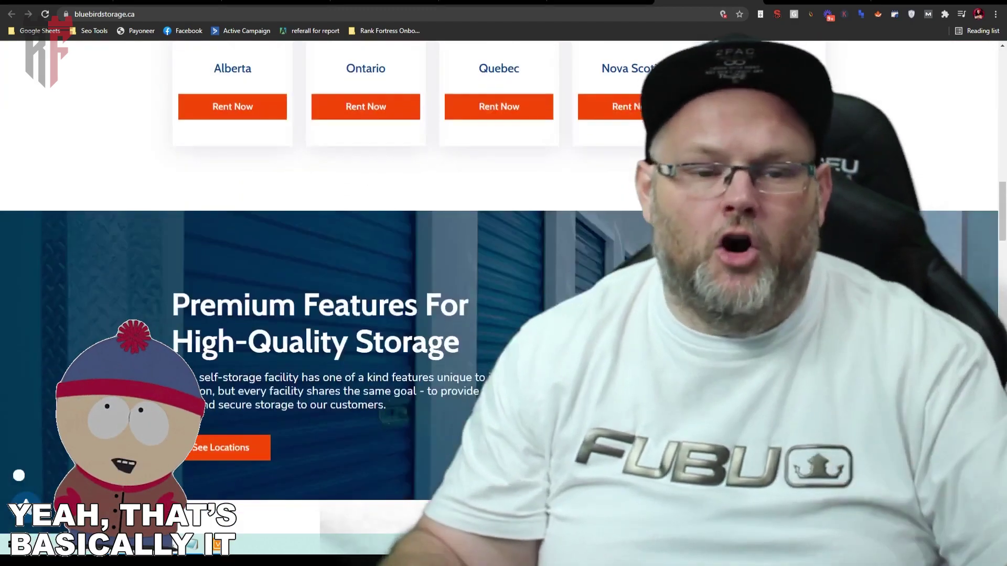
scroll(302, 289, down, 15)
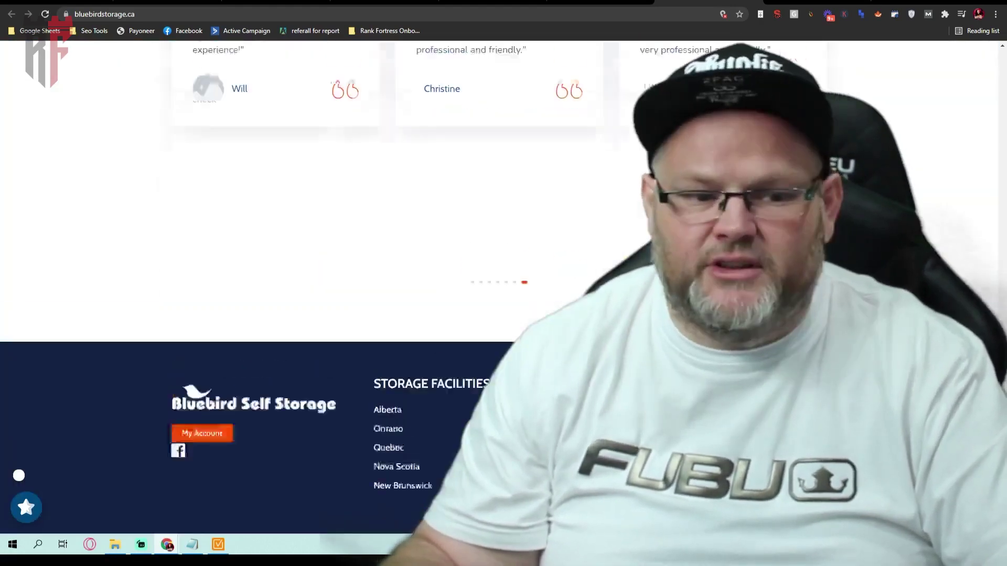
scroll(302, 289, up, 15)
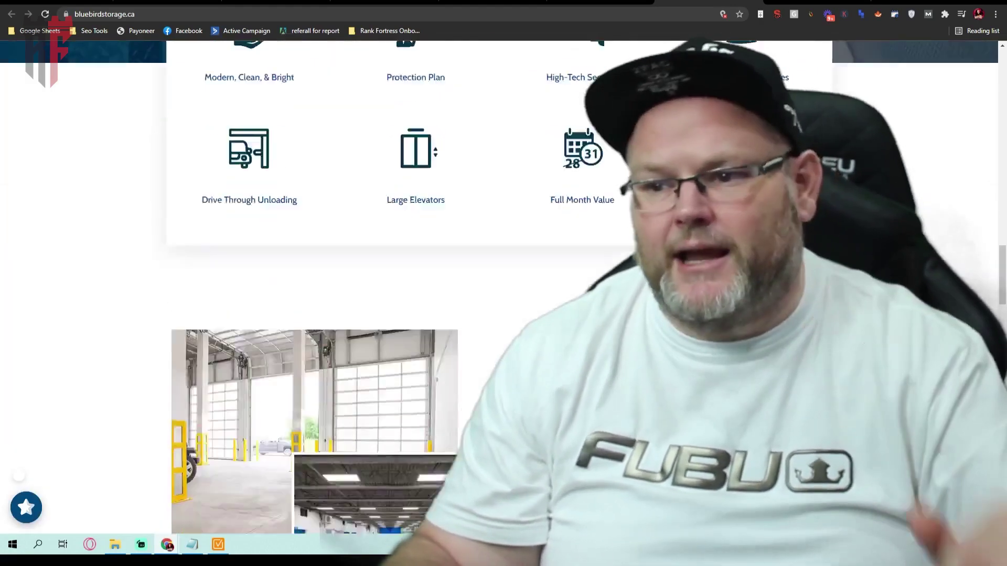
scroll(302, 289, up, 7)
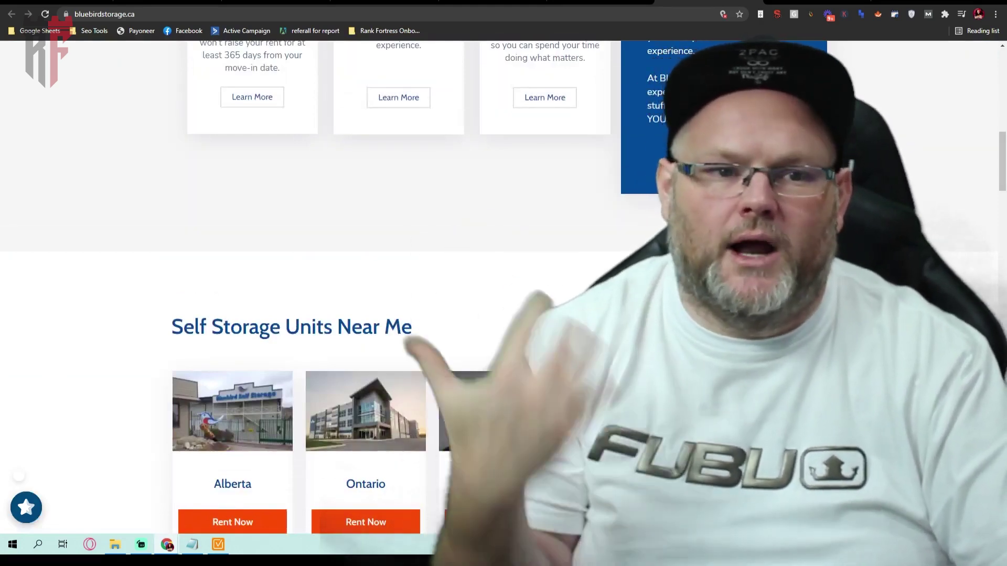
scroll(302, 289, up, 10)
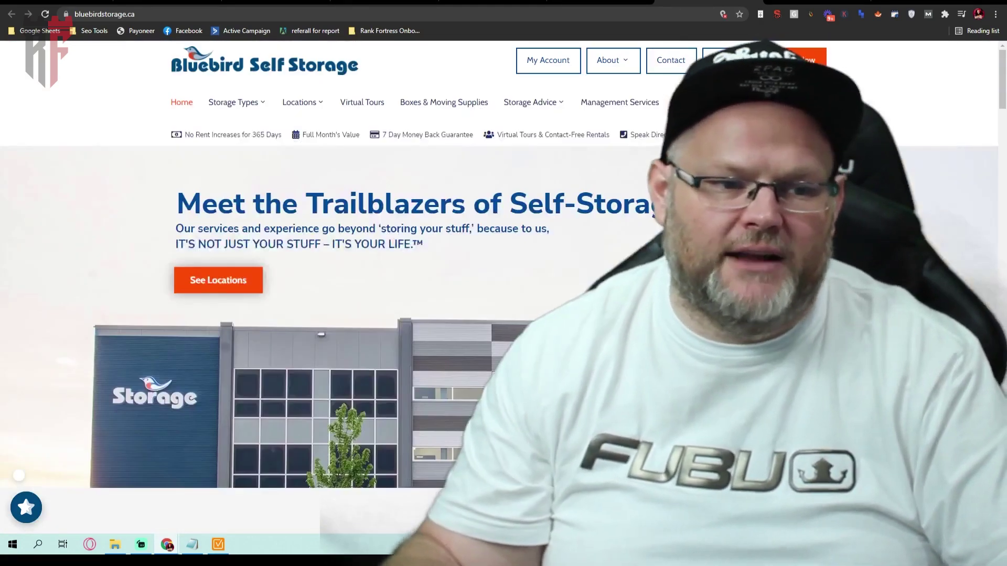
scroll(302, 288, down, 15)
scroll(512, 180, down, 1)
scroll(513, 180, up, 2)
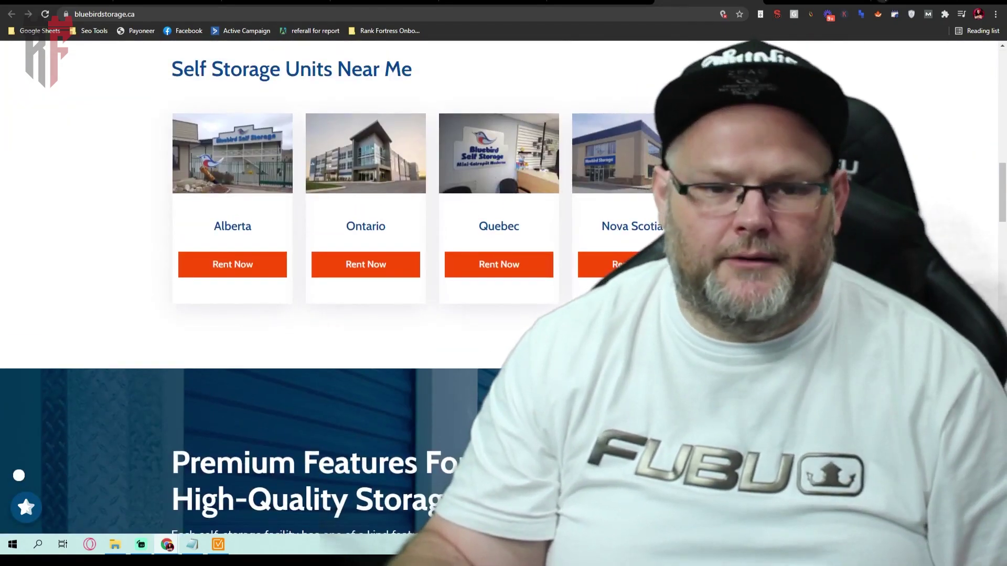
Search 'quebec self storage canada' in a new tab and open StorageMart's Rue Jacquard website
key(ctrl+t)
text(quebe)
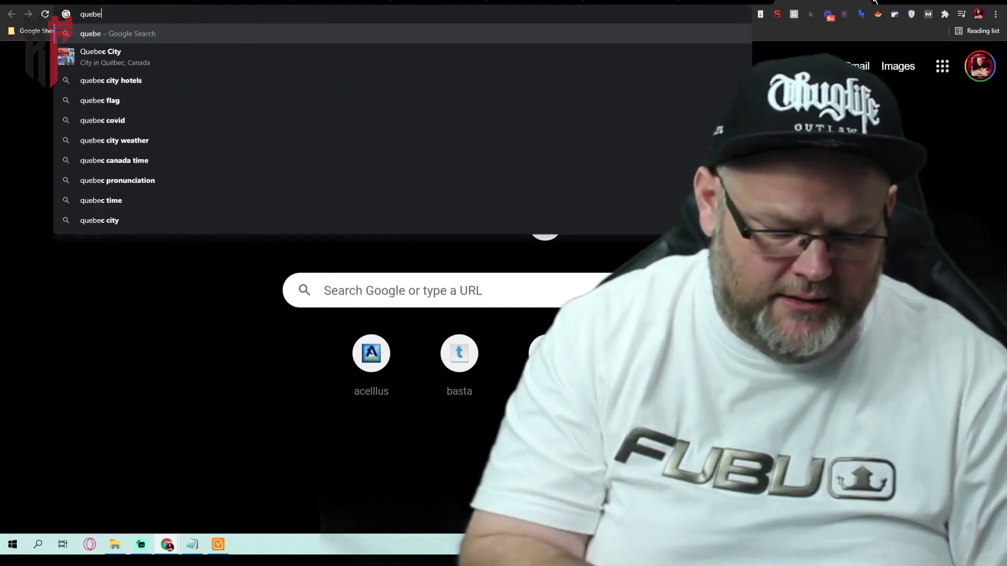
text(c self)
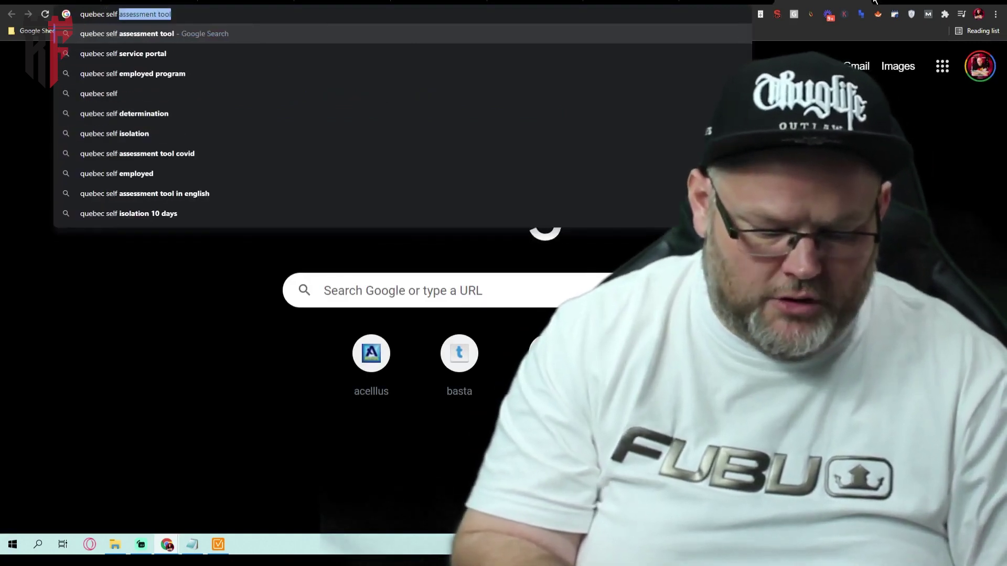
text( storage )
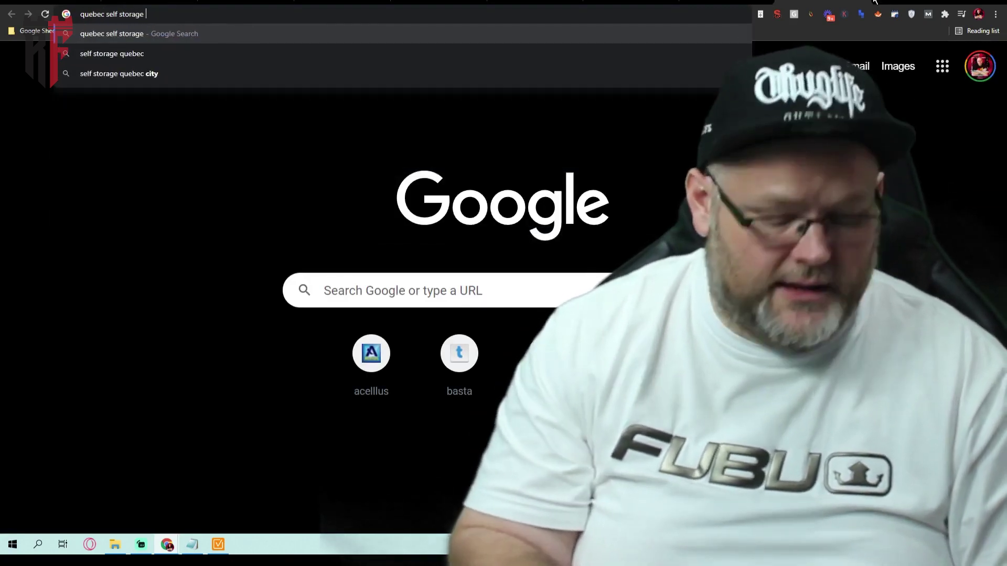
text(canada)
key(Return)
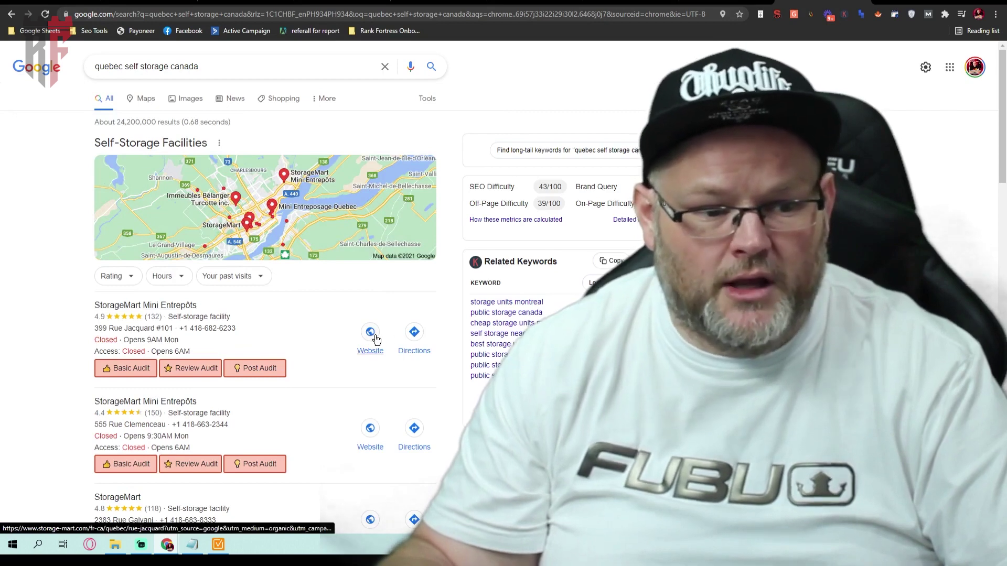
right_click(375, 338)
click(409, 329)
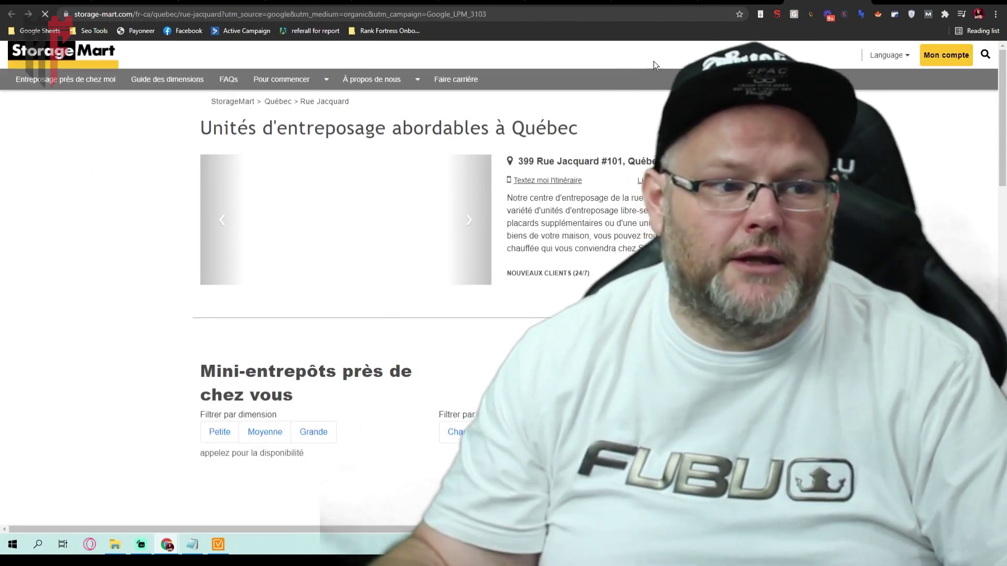
View StorageMart's /sitemap.xml, then go back through the Québec page to the Google results
drag(134, 16, 488, 14)
key(Delete)
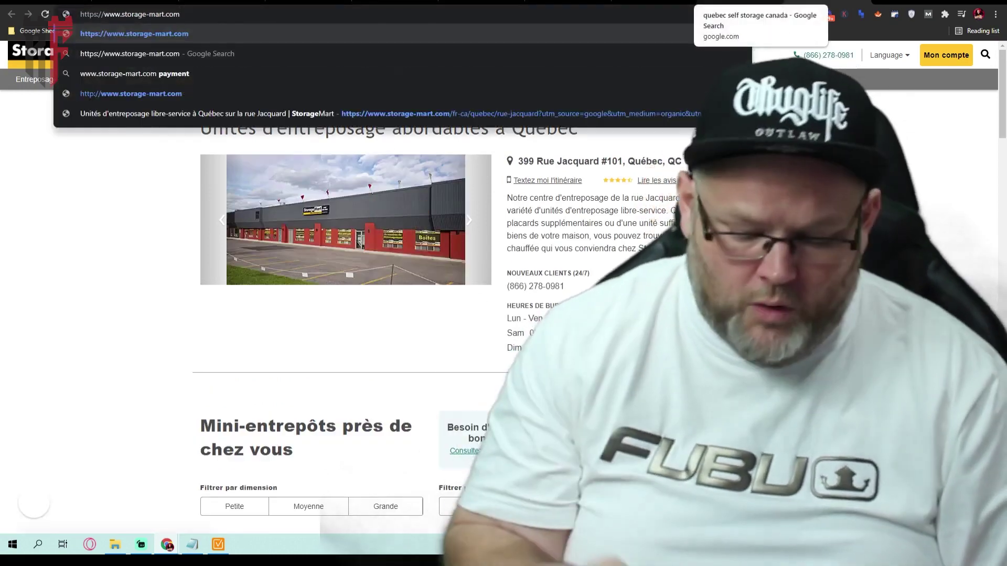
text(/sitemap)
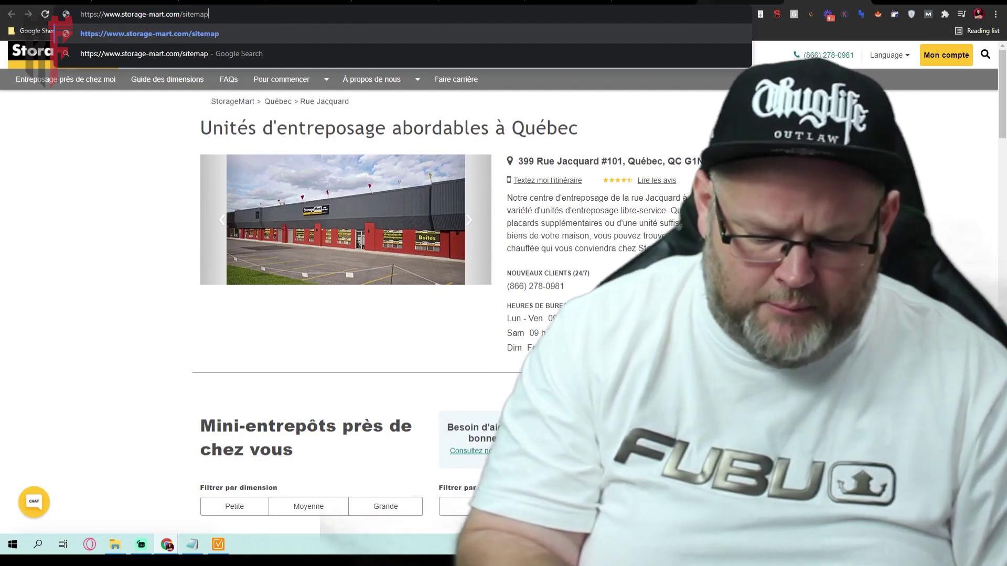
text(.)
text(xml)
key(Return)
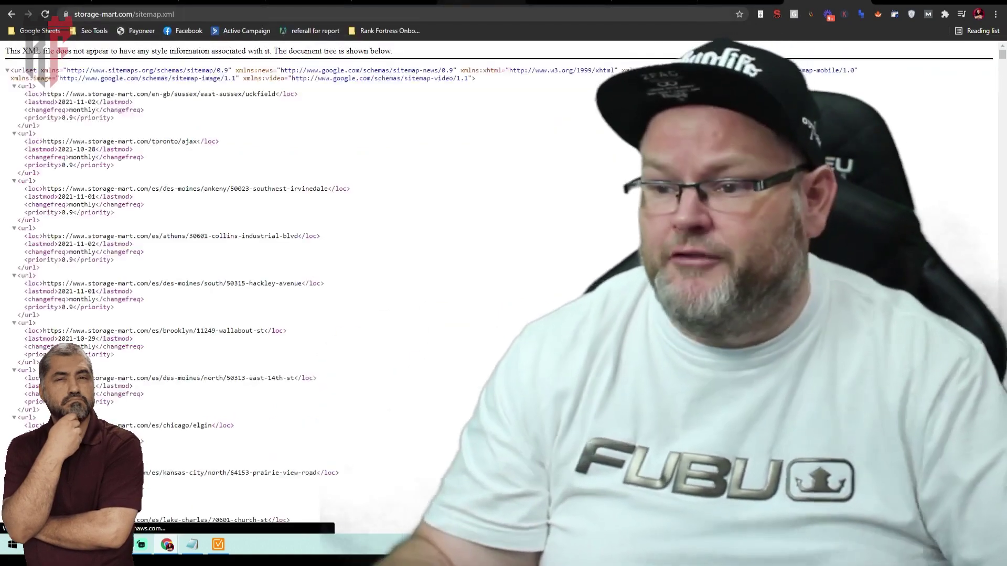
scroll(293, 141, down, 15)
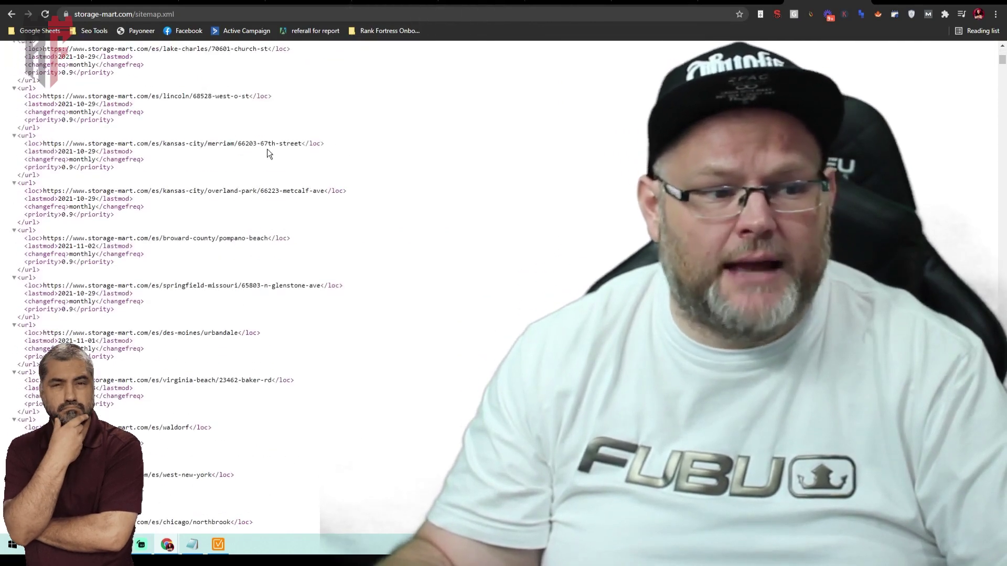
scroll(225, 110, down, 10)
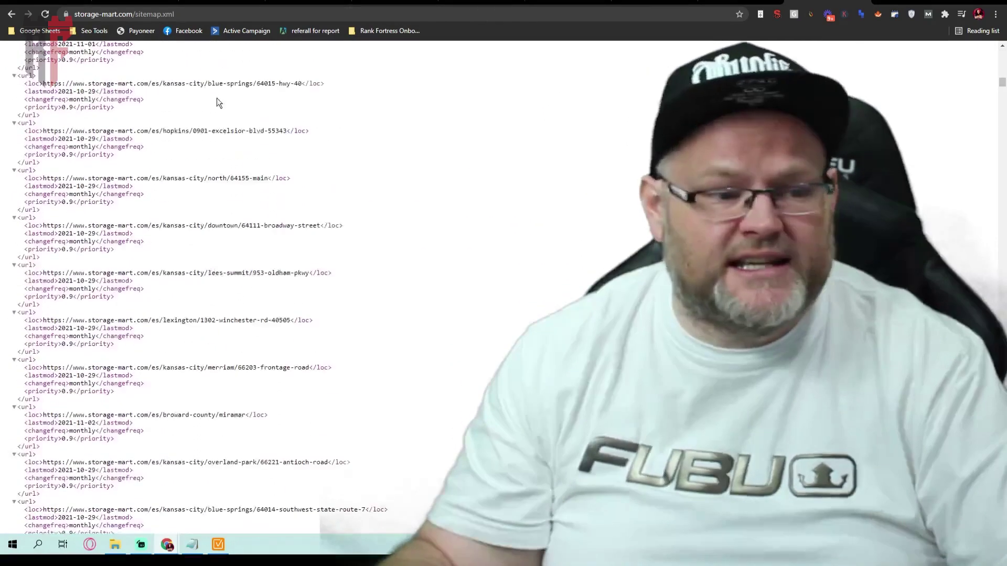
click(14, 18)
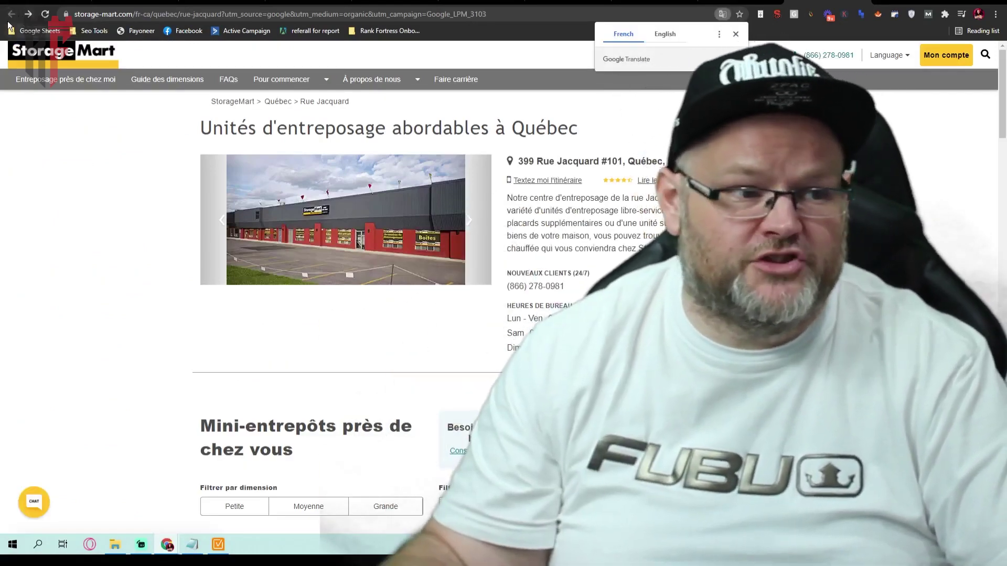
key(alt+Left)
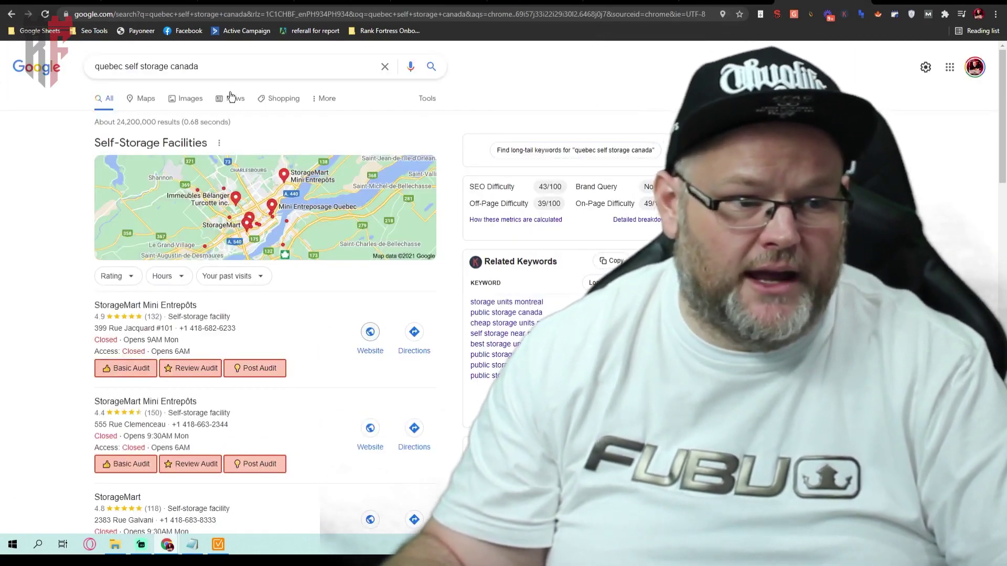
scroll(283, 168, down, 5)
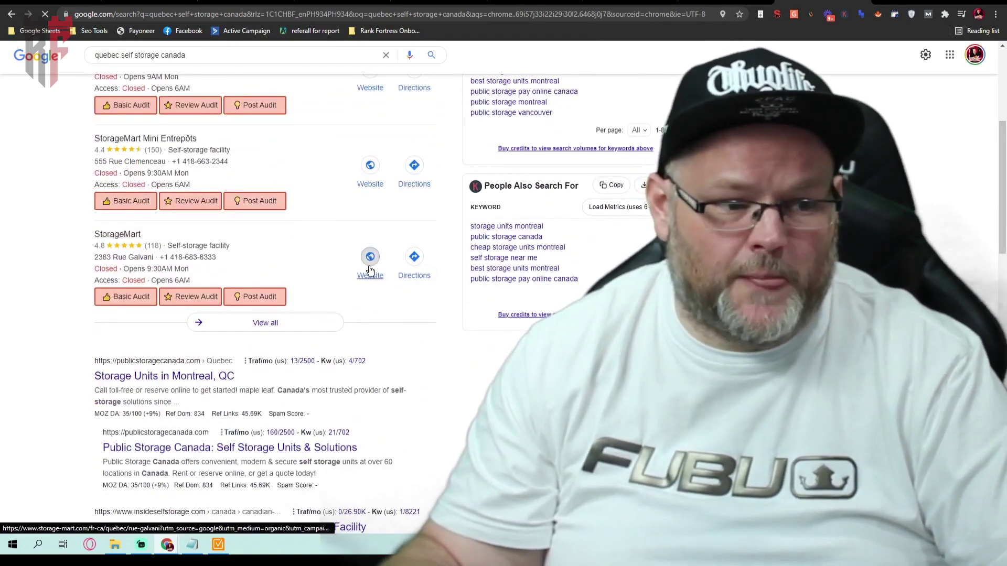
click(369, 271)
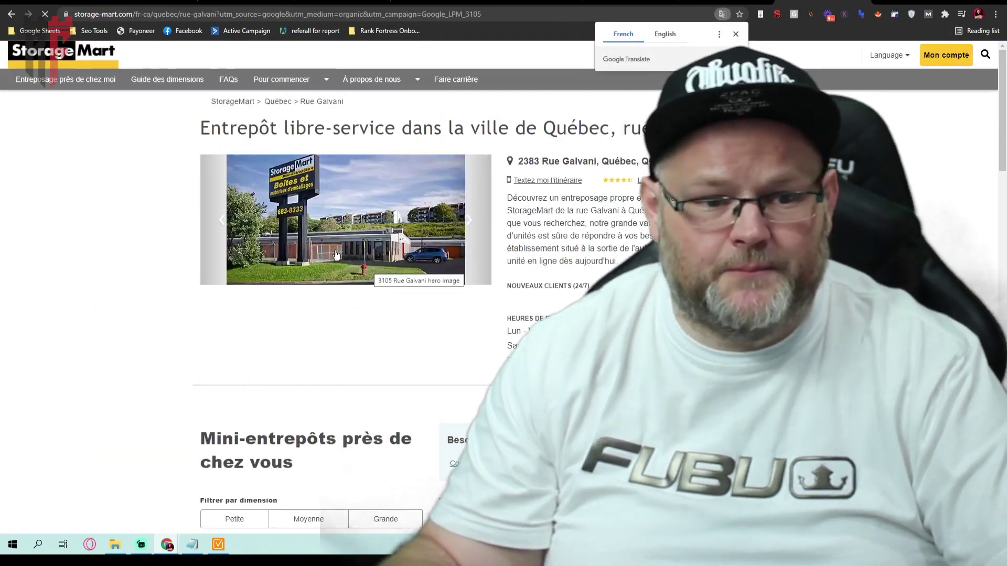
scroll(164, 62, down, 10)
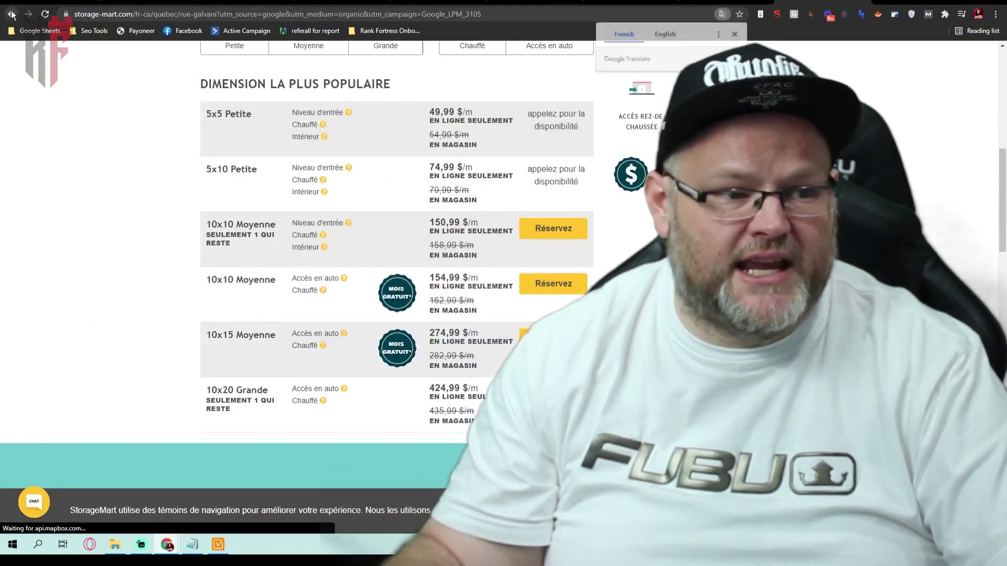
key(alt+Left)
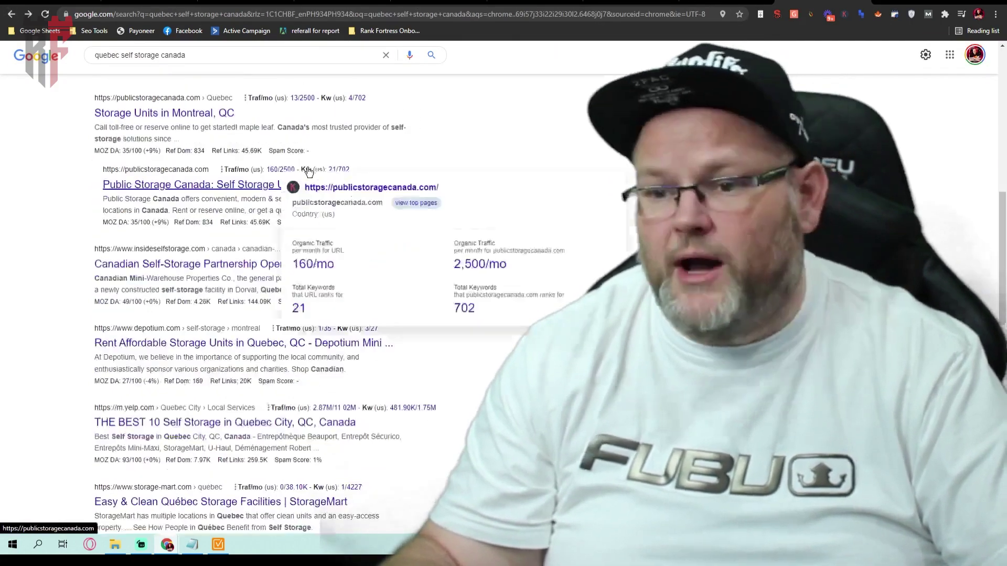
scroll(307, 168, up, 10)
scroll(315, 172, up, 1)
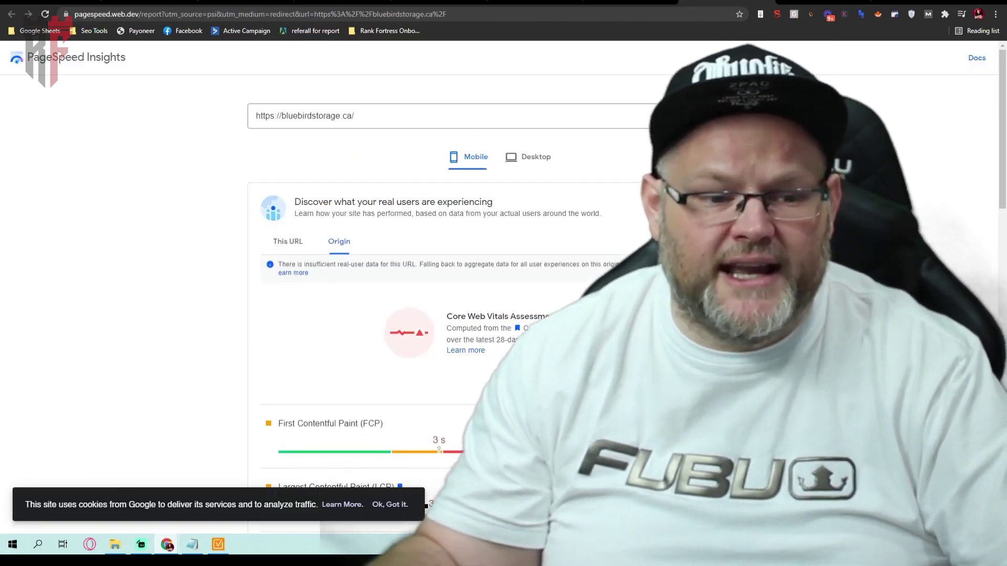
Scroll the bluebirdstorage.ca mobile report to the failed Core Web Vitals and Performance score 3
scroll(367, 262, down, 5)
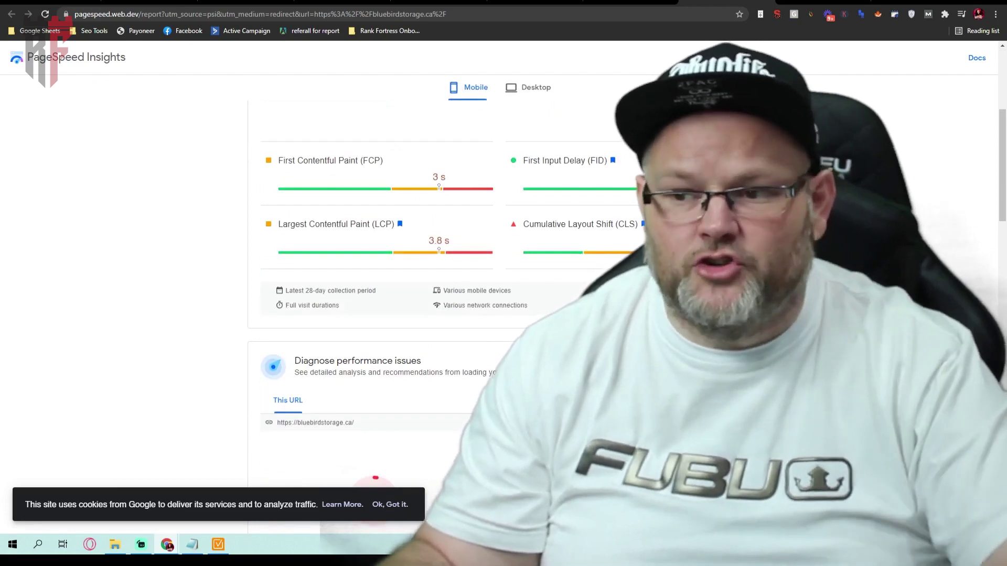
scroll(367, 262, up, 5)
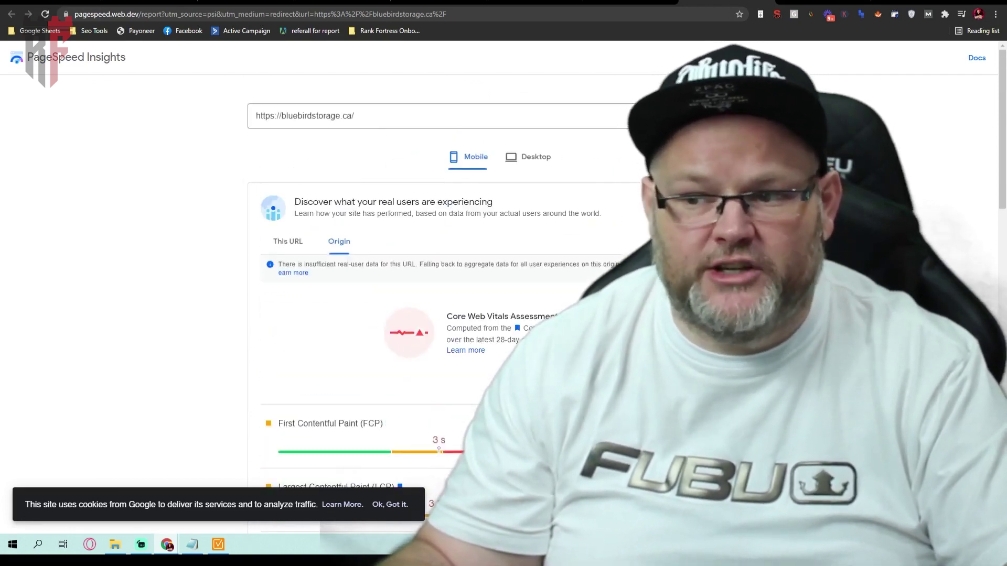
scroll(367, 262, down, 4)
scroll(367, 262, up, 2)
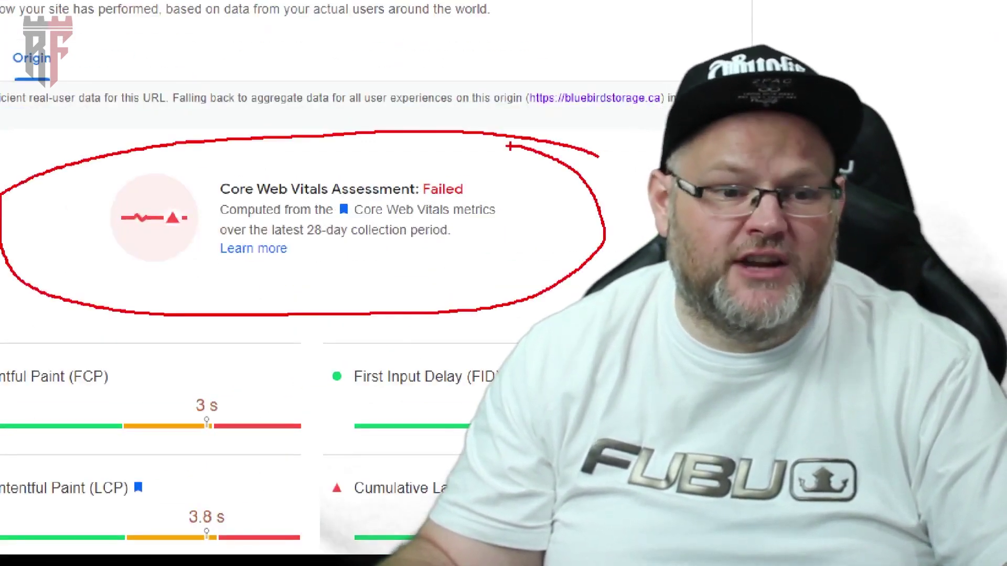
scroll(649, 219, down, 7)
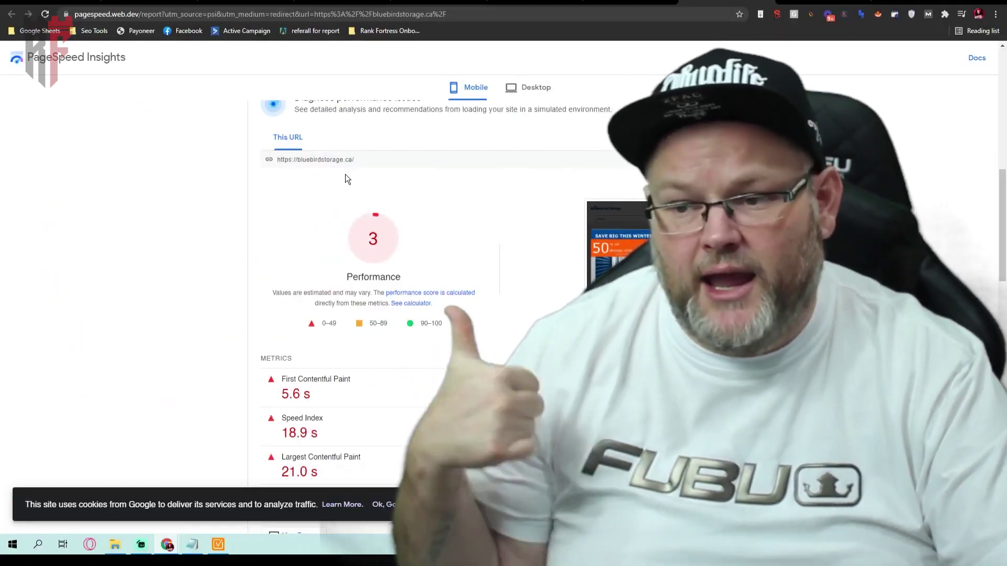
Review the report's Metrics, Opportunities and Diagnostics, then switch to the 'quebec self storage canada' results
scroll(346, 173, down, 5)
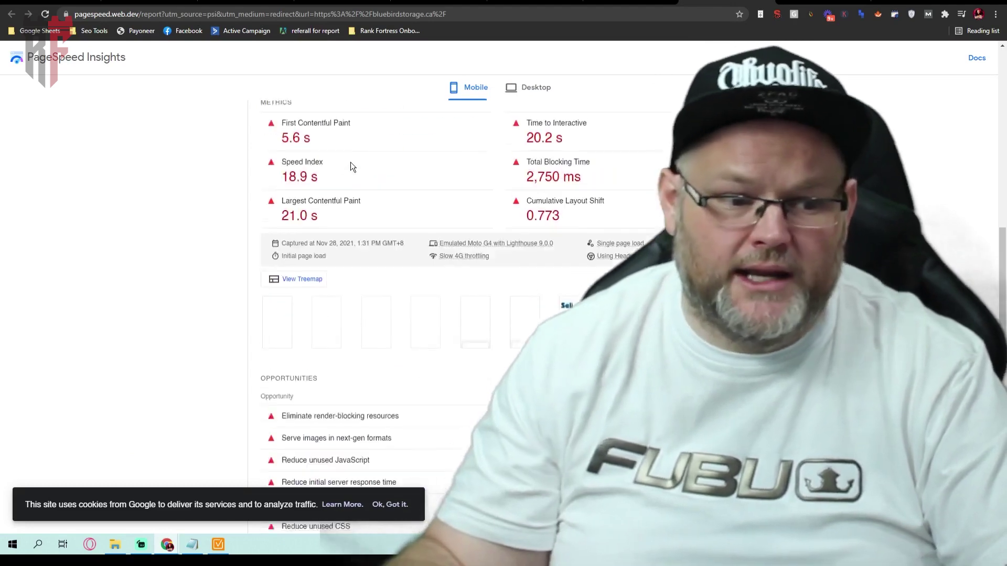
scroll(350, 162, up, 1)
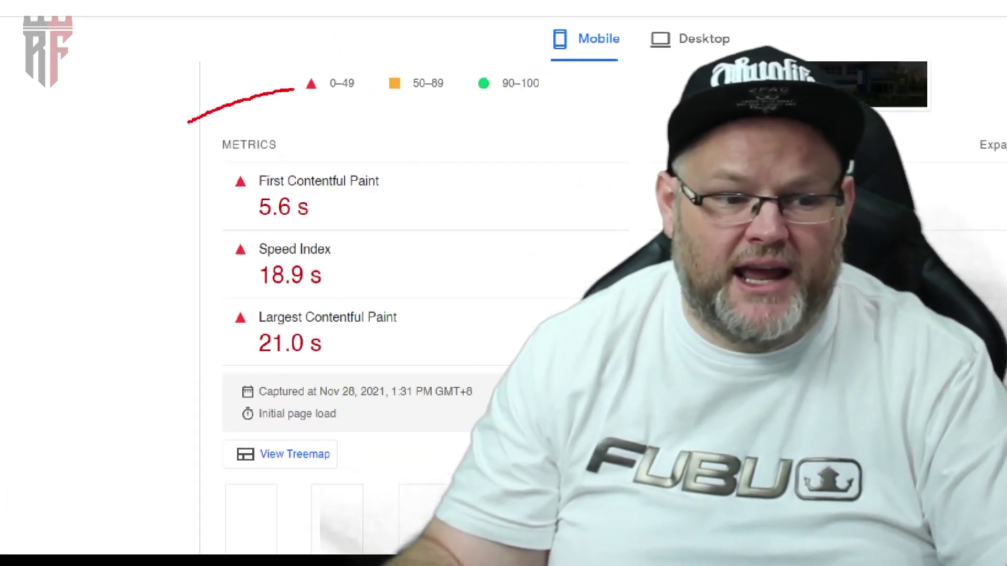
drag(399, 84, 562, 438)
drag(158, 89, 620, 135)
key(Escape)
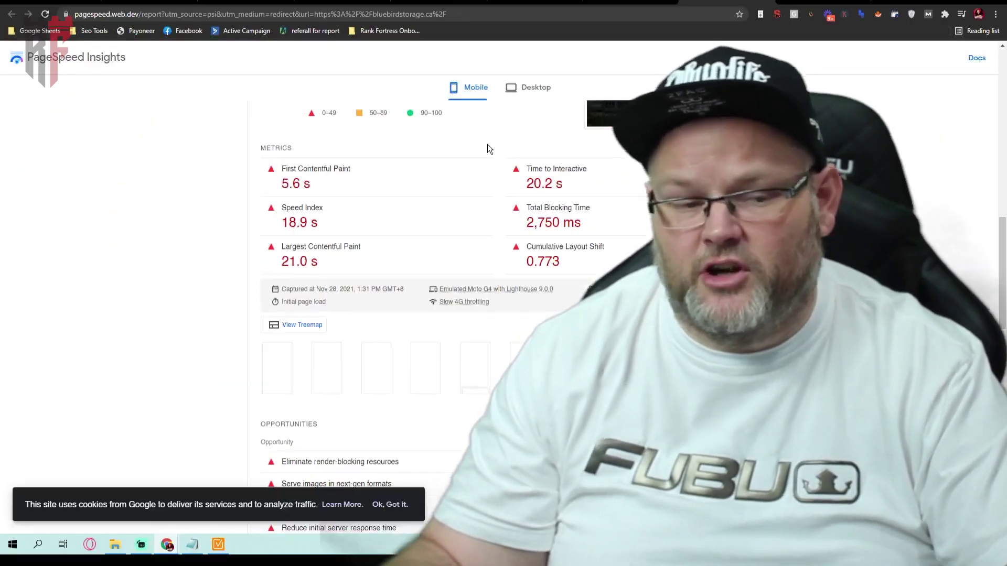
scroll(486, 145, down, 8)
scroll(468, 176, up, 2)
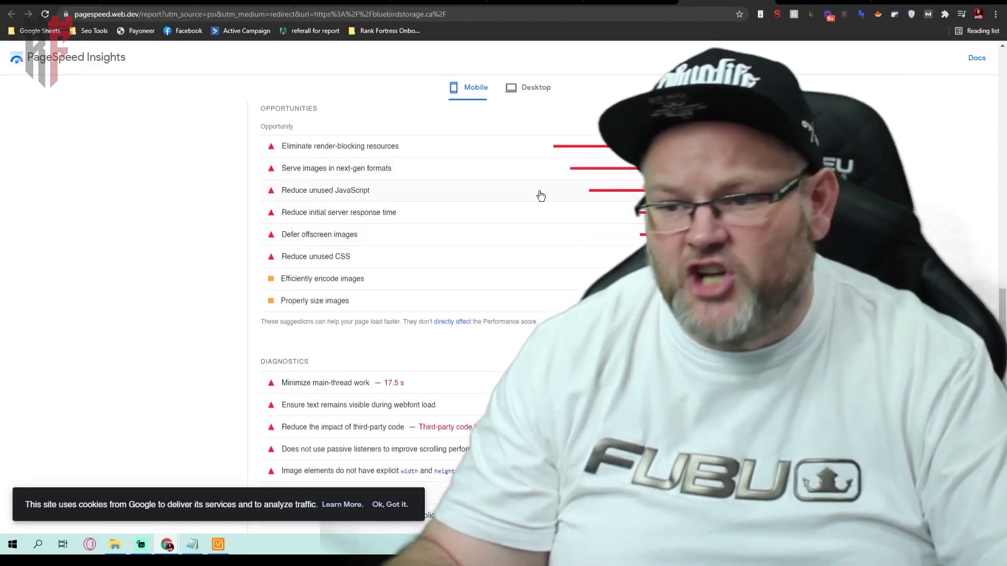
scroll(528, 195, down, 7)
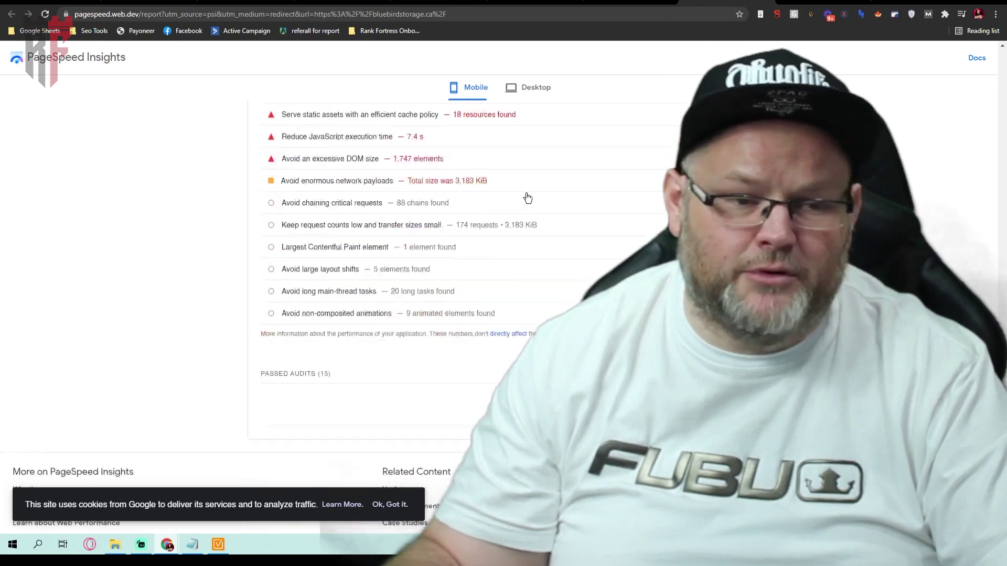
scroll(506, 206, up, 3)
scroll(499, 206, up, 10)
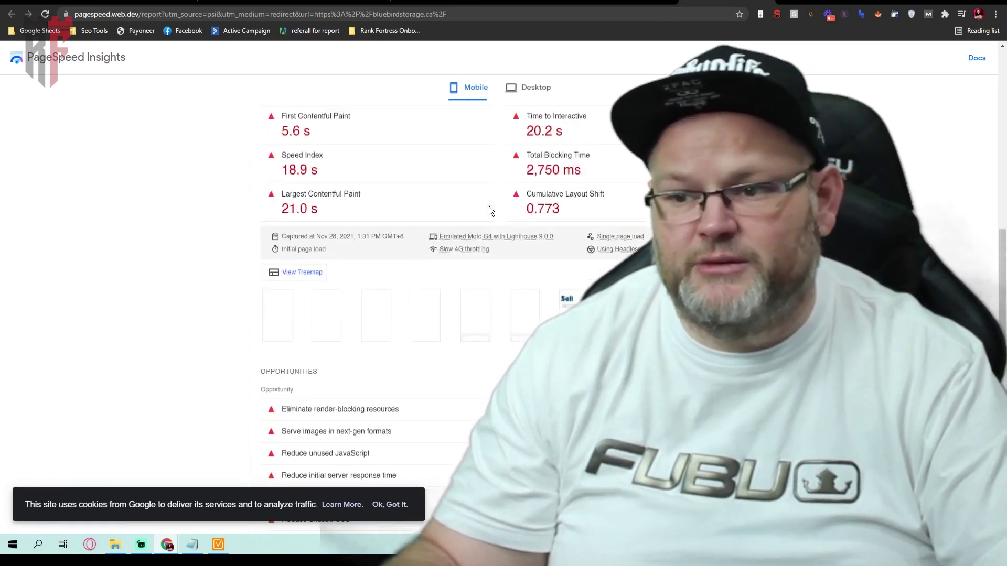
scroll(480, 210, up, 5)
scroll(476, 215, down, 12)
scroll(475, 216, down, 1)
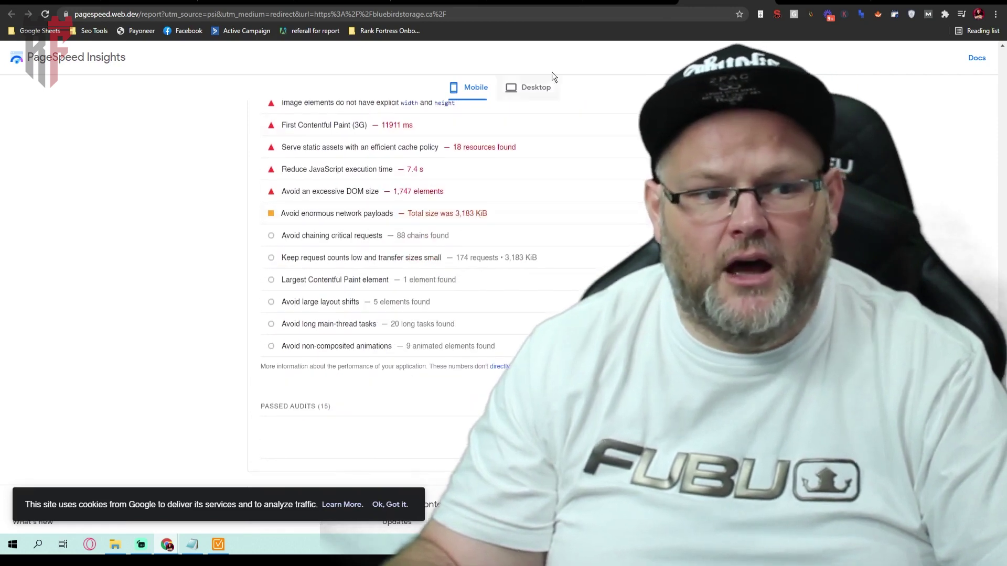
click(768, 1)
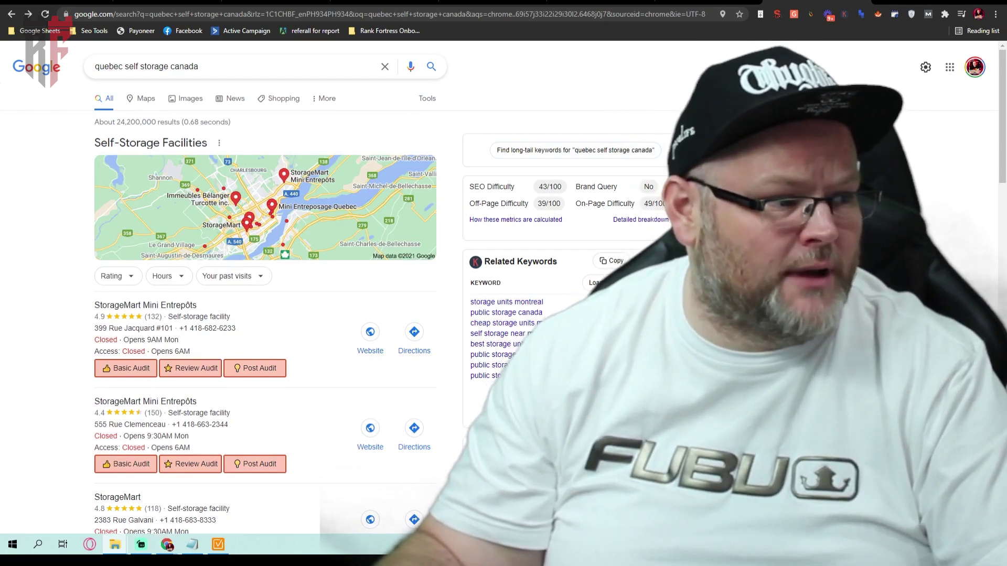
Scroll through the Bluebird Self Storage Local Falcon PDF report, zoomed to show the whole grid
key(alt+Tab)
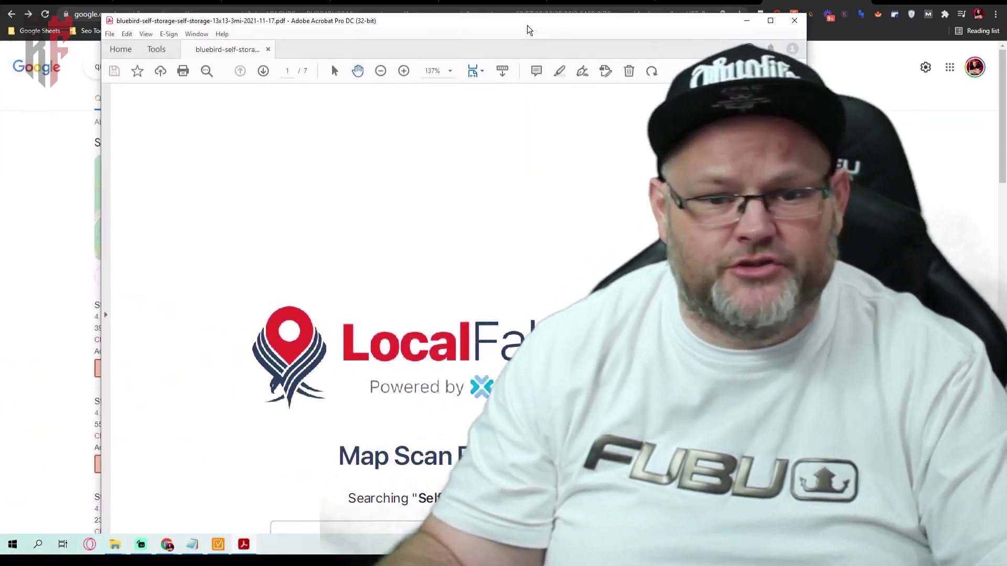
scroll(577, 268, down, 6)
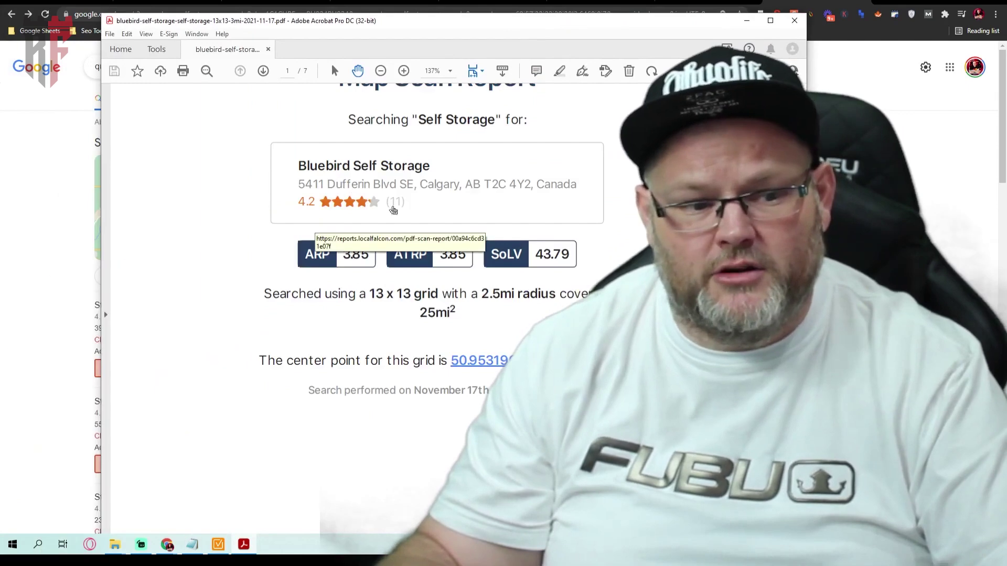
scroll(346, 298, down, 12)
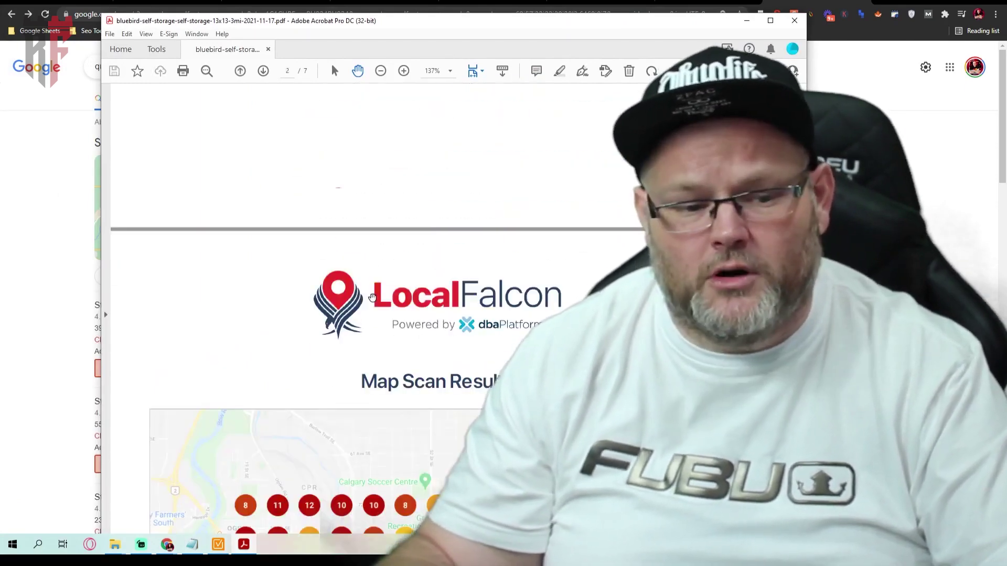
scroll(370, 290, down, 1)
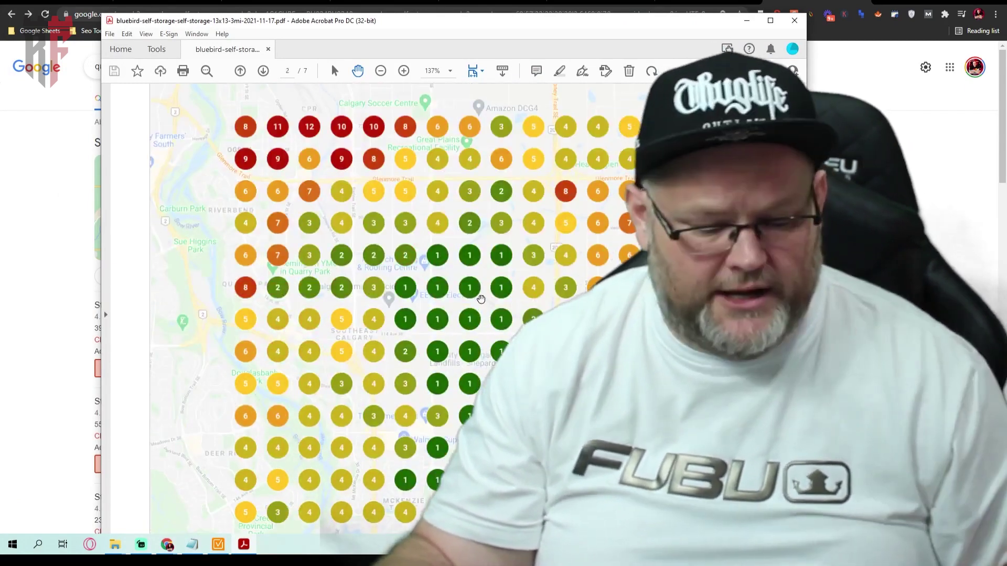
key(ctrl+1)
scroll(481, 283, down, 2)
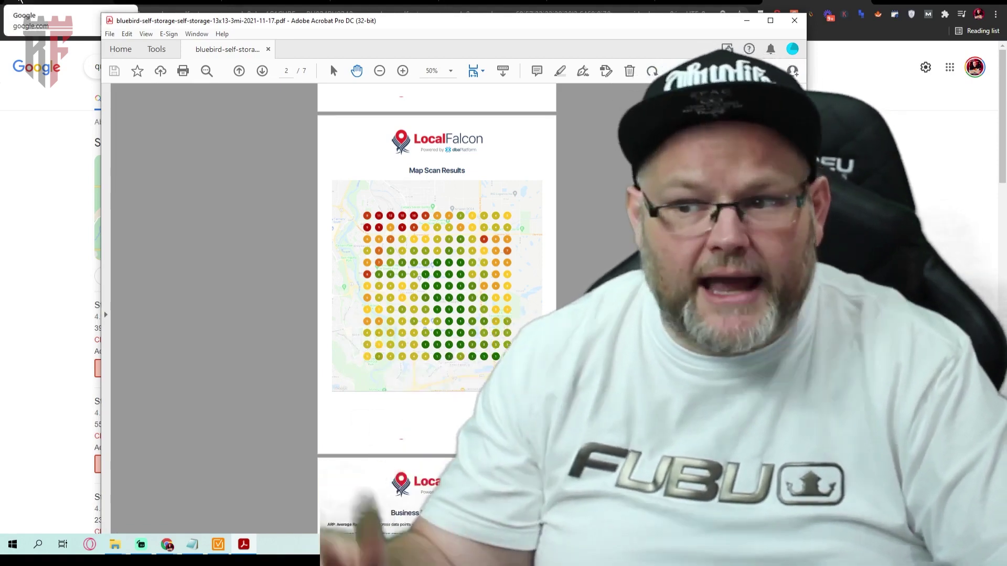
scroll(502, 273, down, 8)
scroll(503, 274, down, 4)
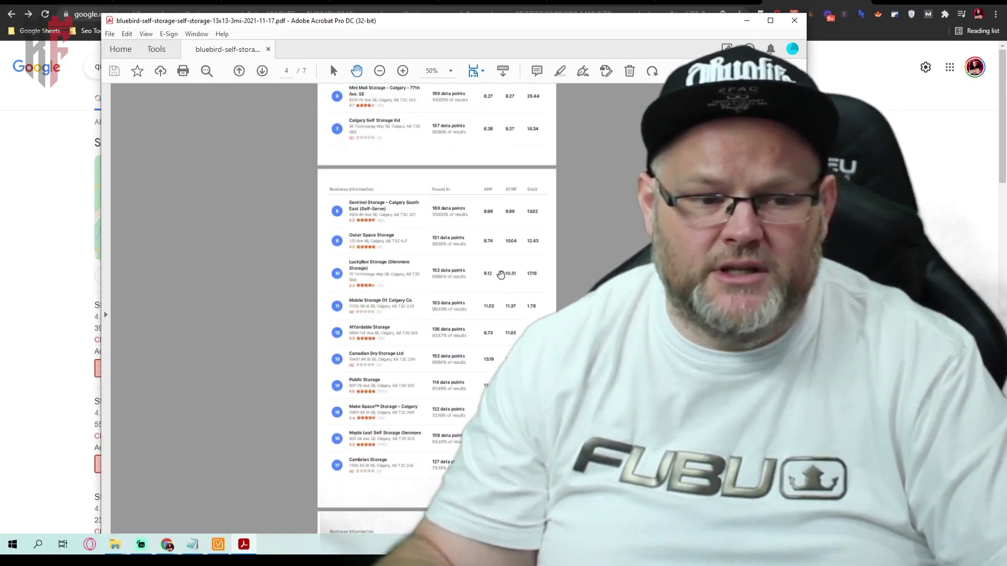
scroll(483, 269, up, 12)
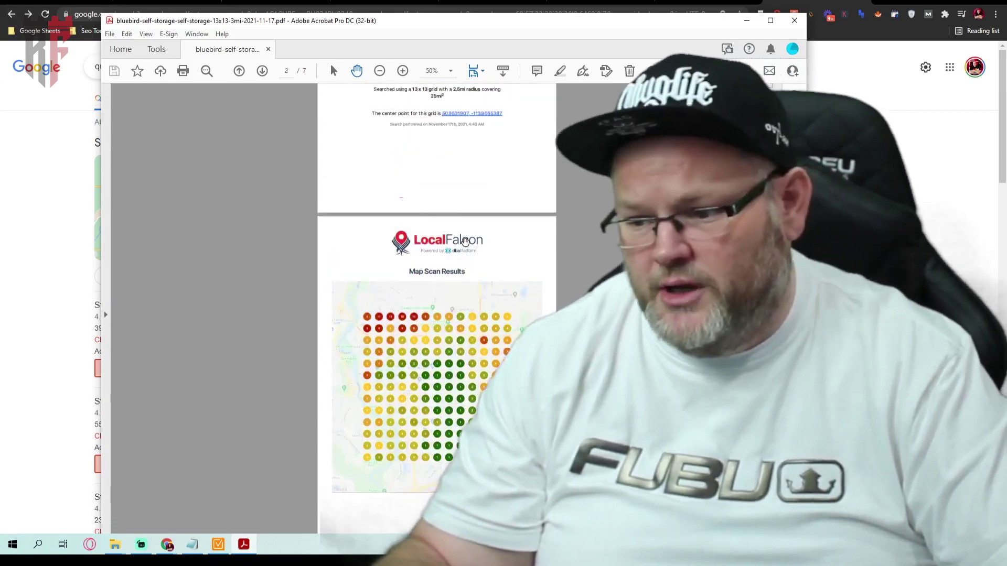
scroll(439, 228, up, 4)
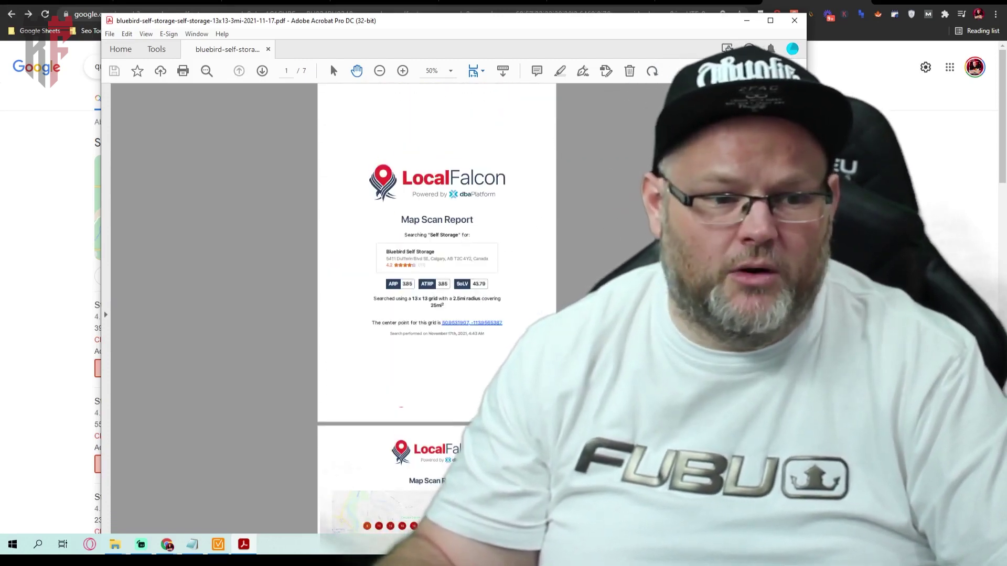
click(946, 231)
Load the Local Falcon dashboard in a new tab and open its map scan tool
click(885, 4)
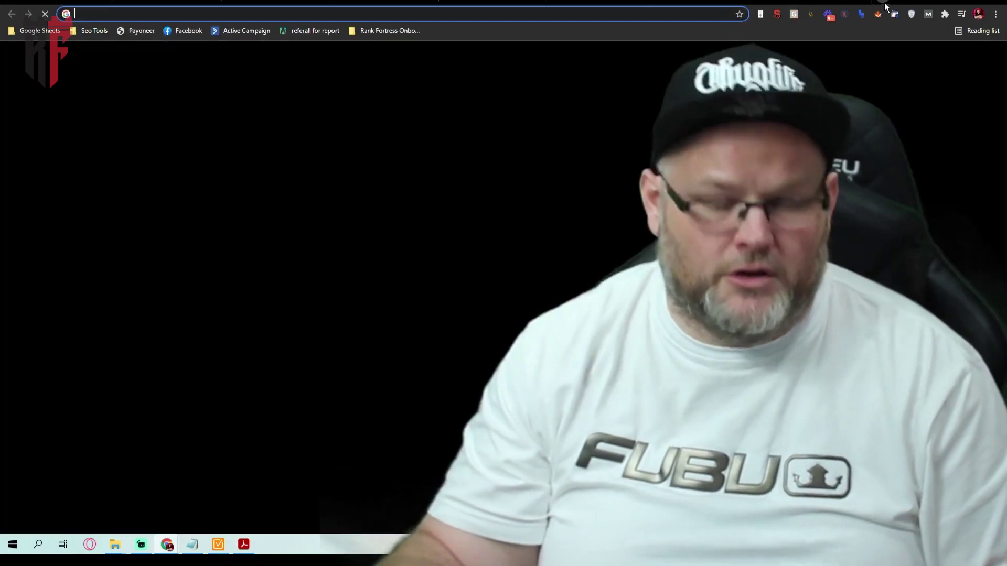
text(local)
key(Return)
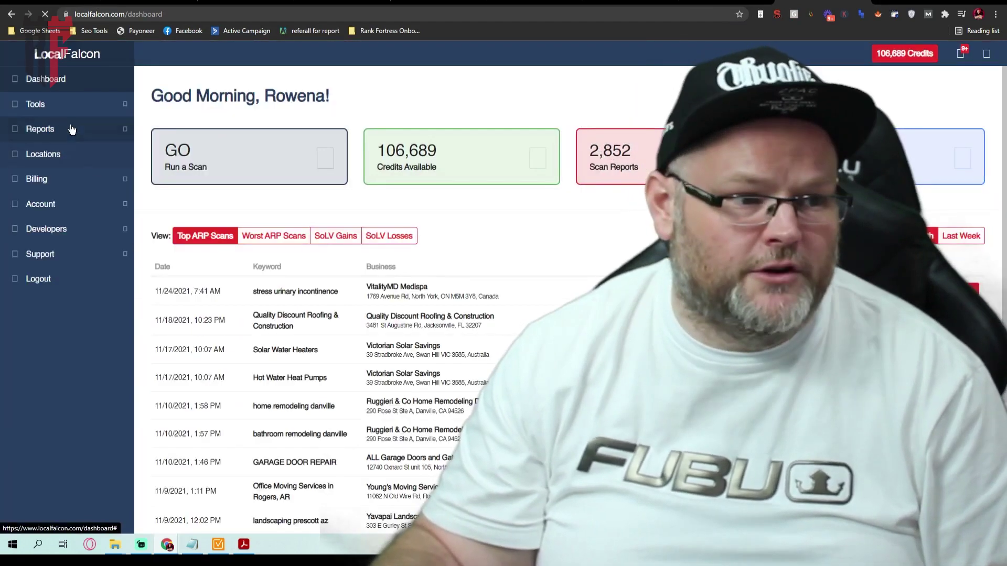
click(210, 157)
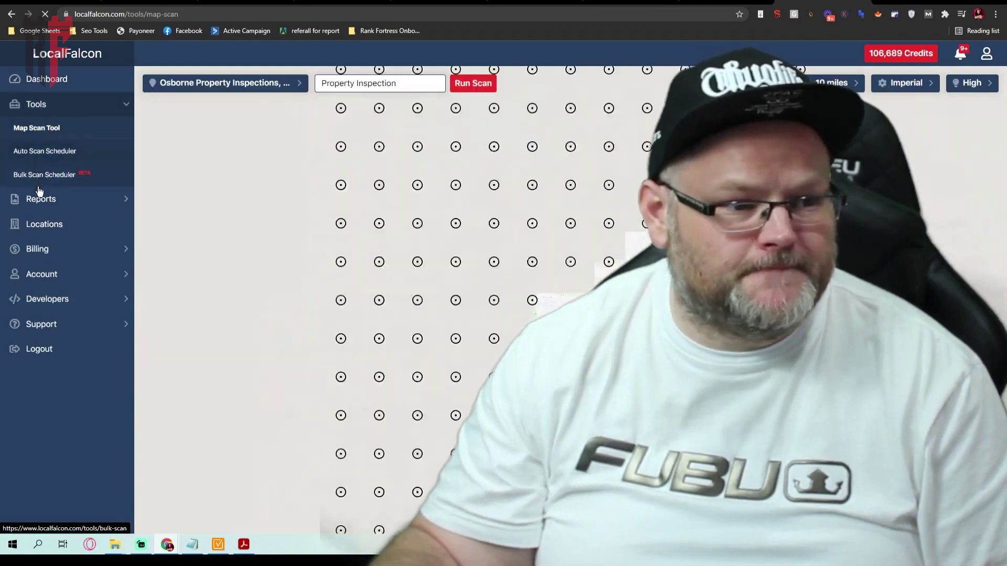
Filter the Scan Reports list to the Bluebird Self Storage business
click(36, 198)
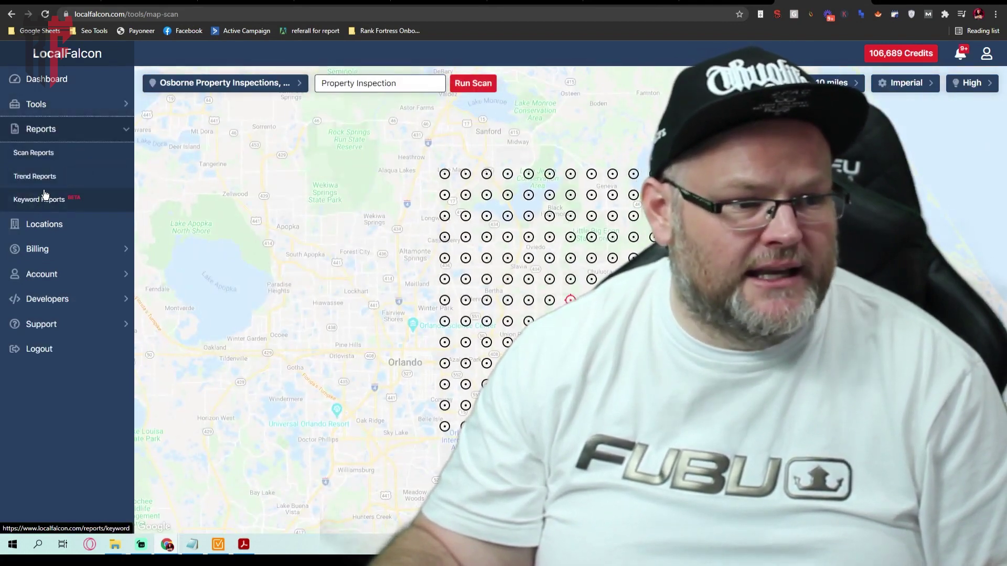
click(46, 156)
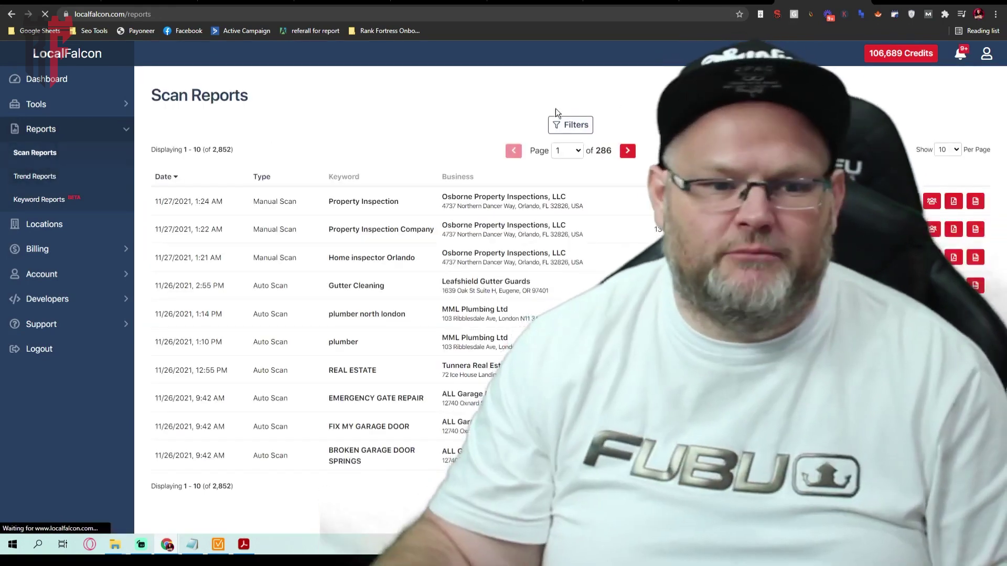
click(586, 128)
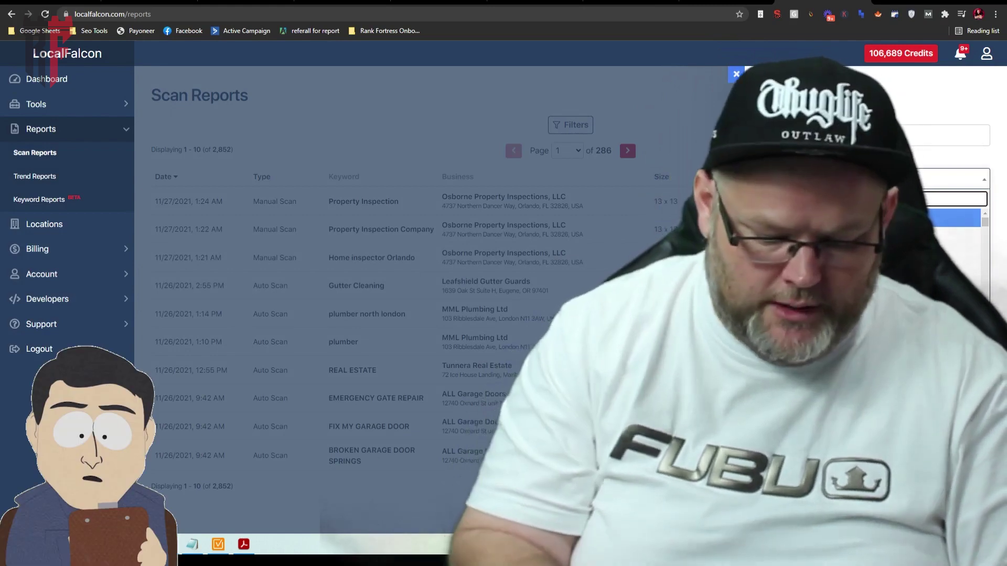
key(Return)
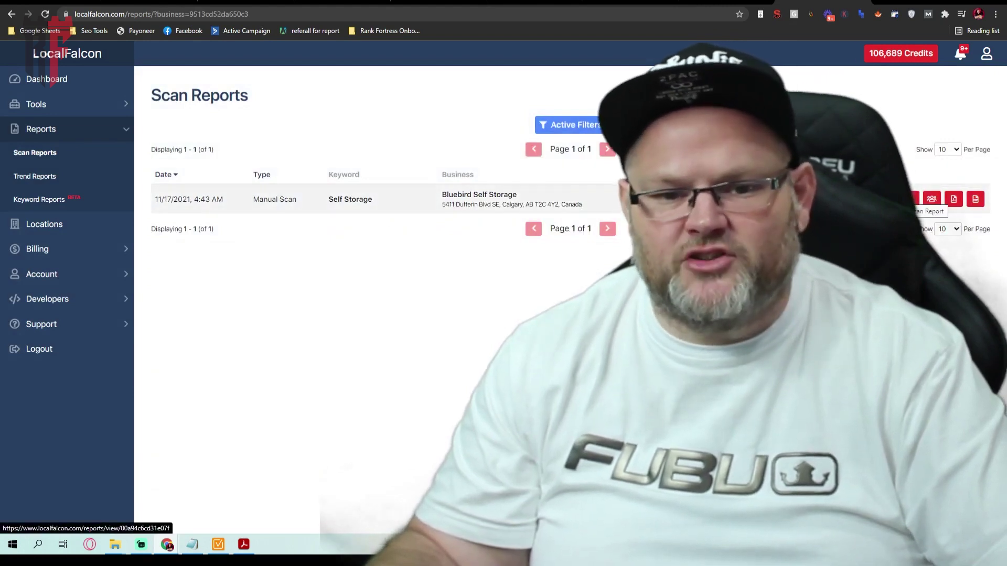
Reopen the Bluebird Self Storage scan report and rerun its 15-mile Self Storage scan
click(913, 199)
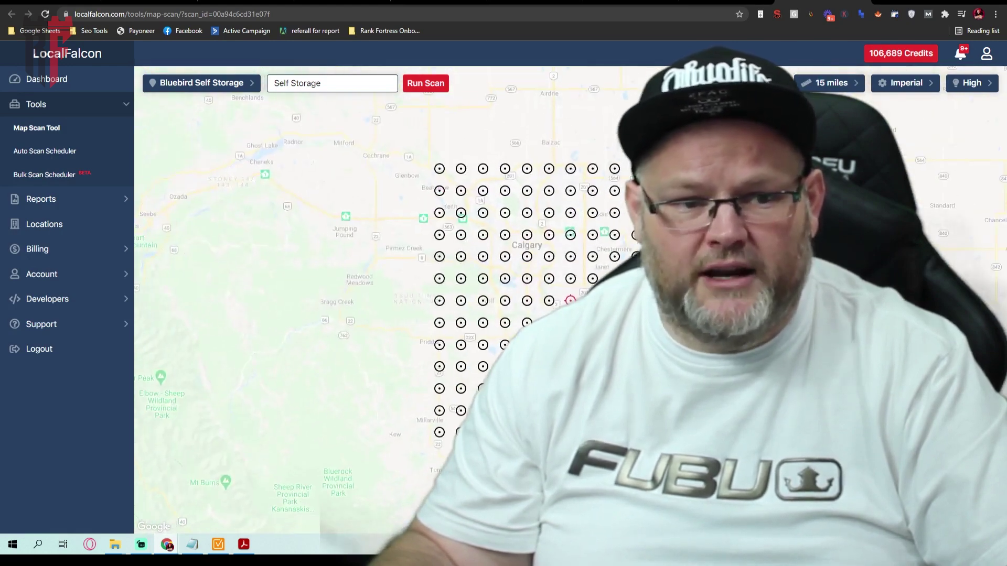
click(430, 87)
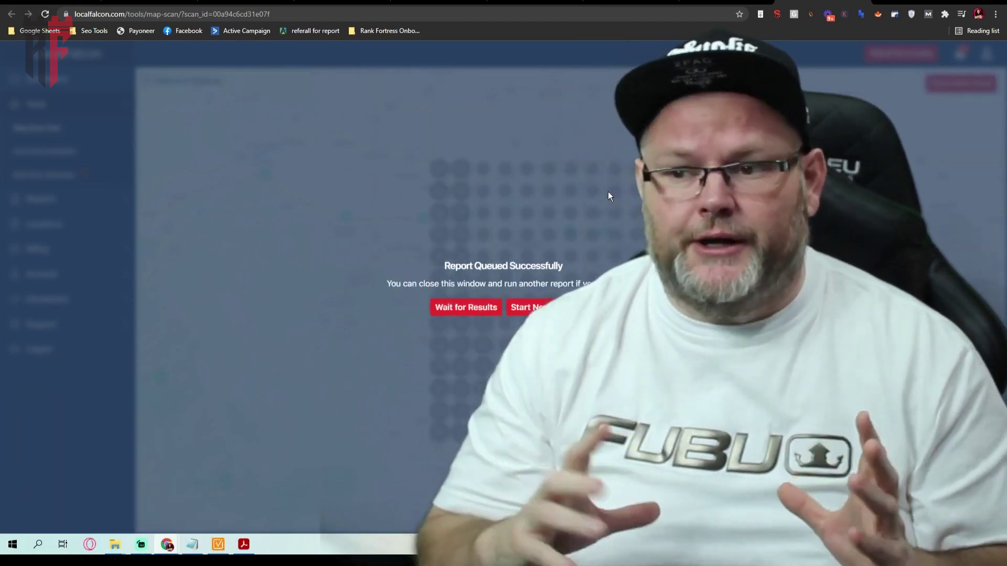
Wait as the Calgary grid fills with ranks, mostly 20+ and some between 5 and 19
click(485, 309)
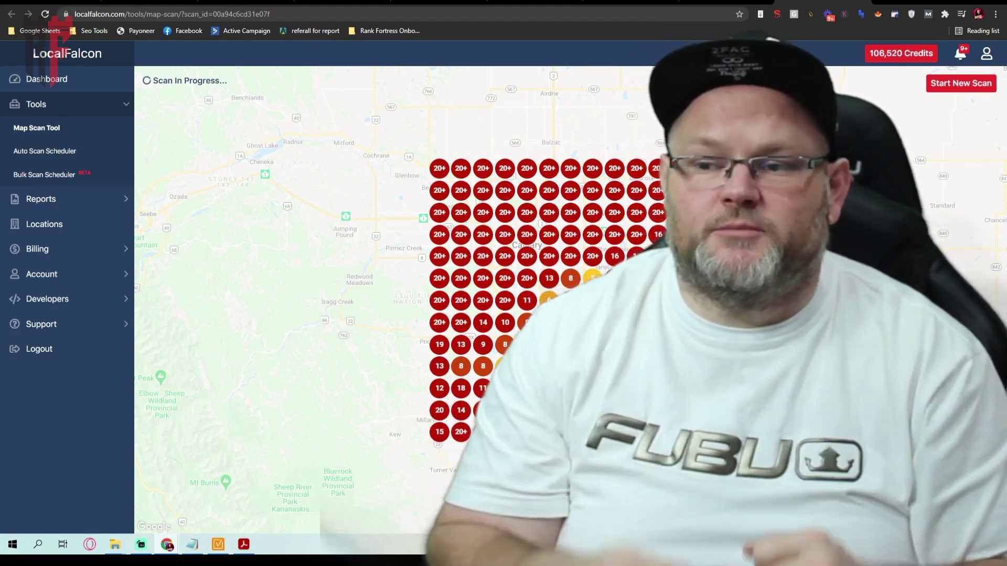
Review the bluebirdstorage.ca Site Audit (Details) summary listing 4,229 issues in Website Auditor
click(218, 545)
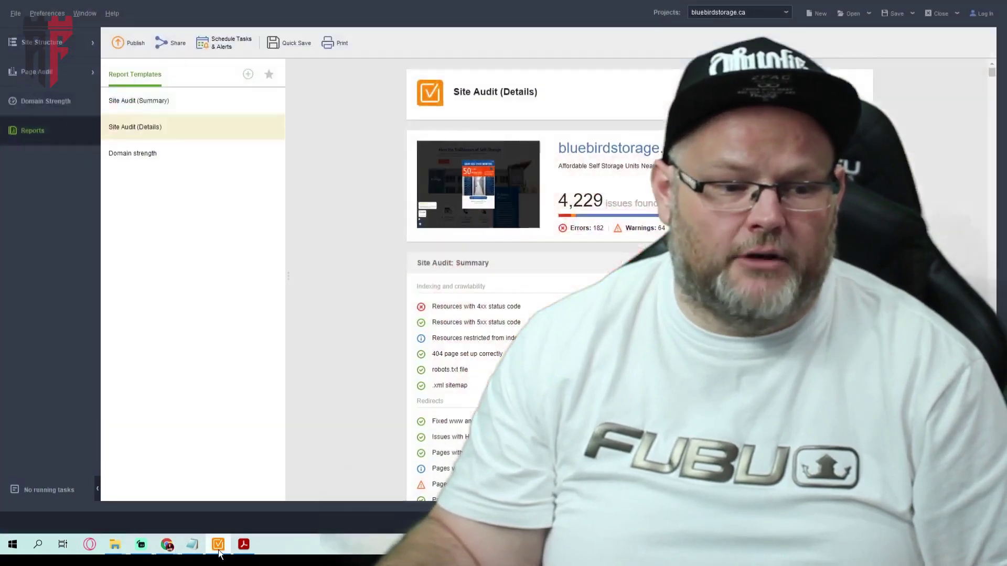
scroll(516, 278, down, 15)
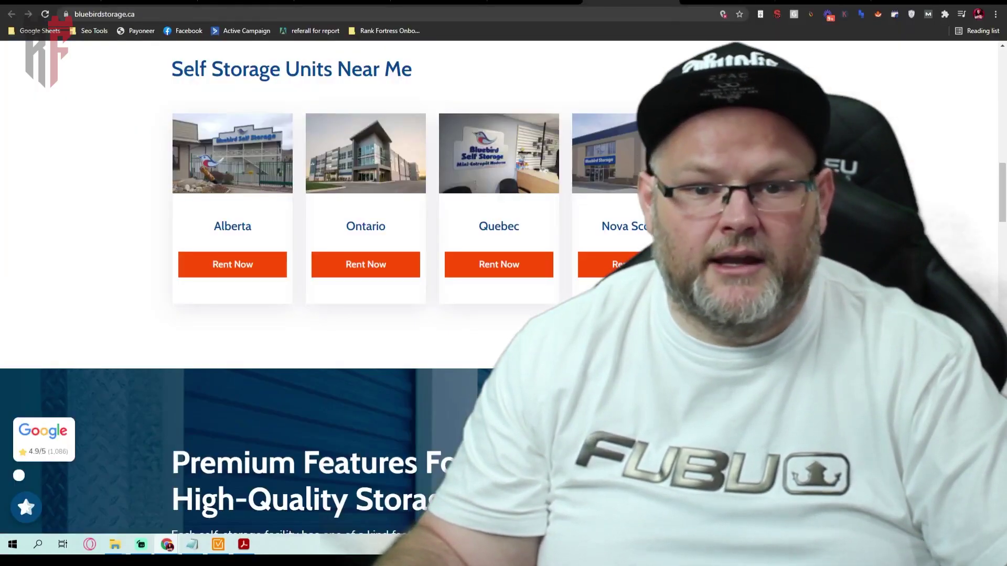
List the home page images in the SEO extension, showing 78 of 106 without alt text
scroll(807, 92, up, 15)
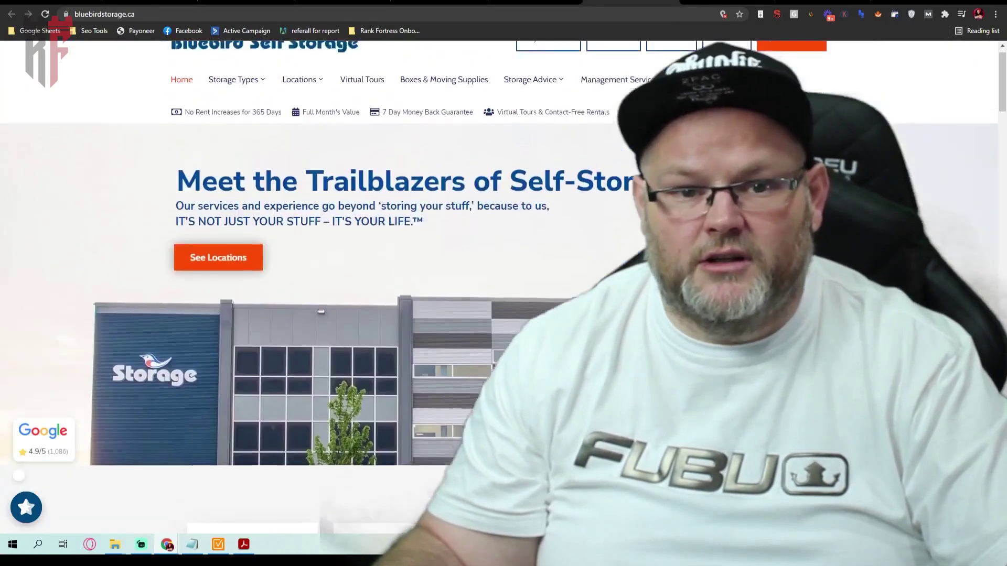
click(778, 15)
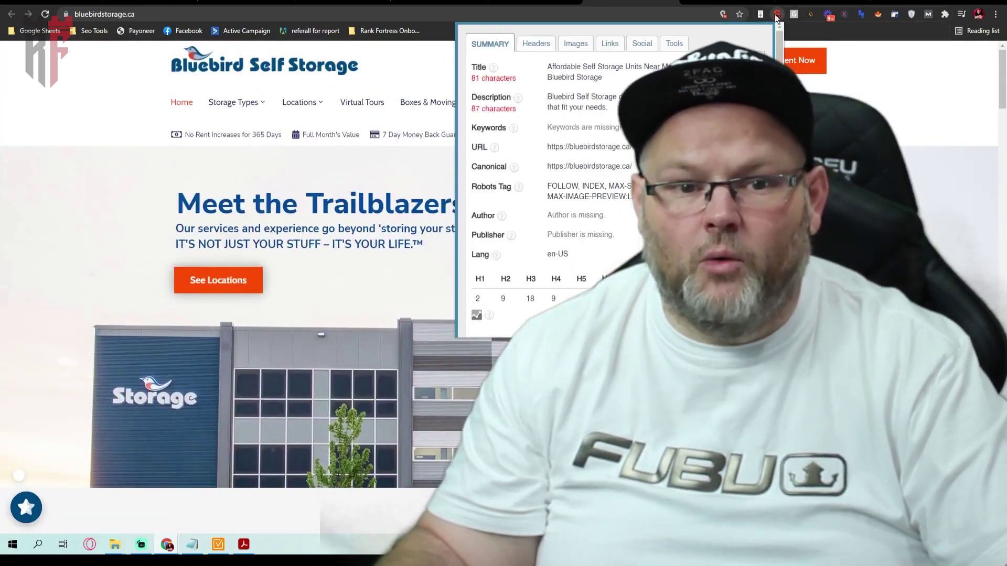
click(578, 44)
scroll(629, 167, up, 1)
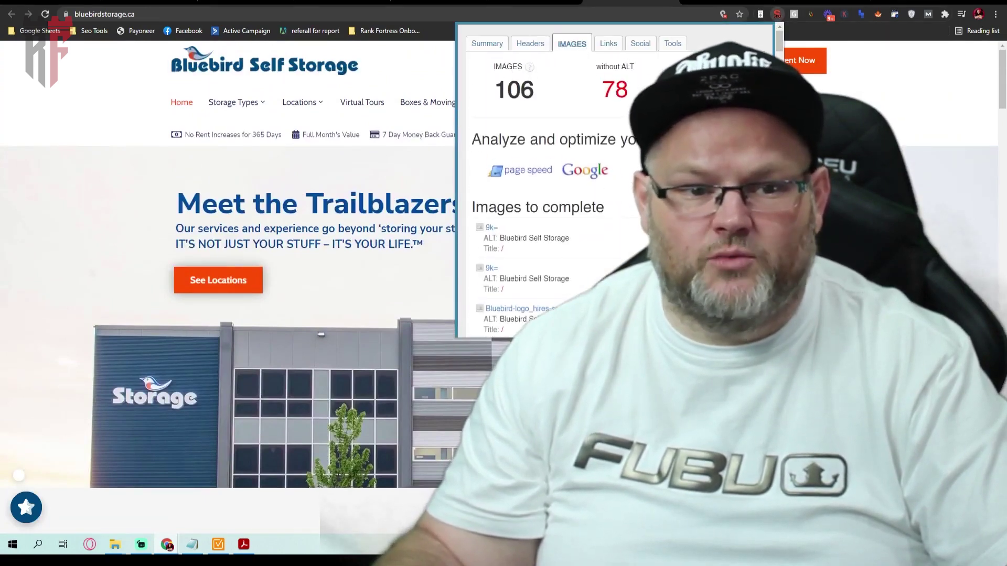
scroll(228, 289, down, 2)
scroll(228, 288, down, 10)
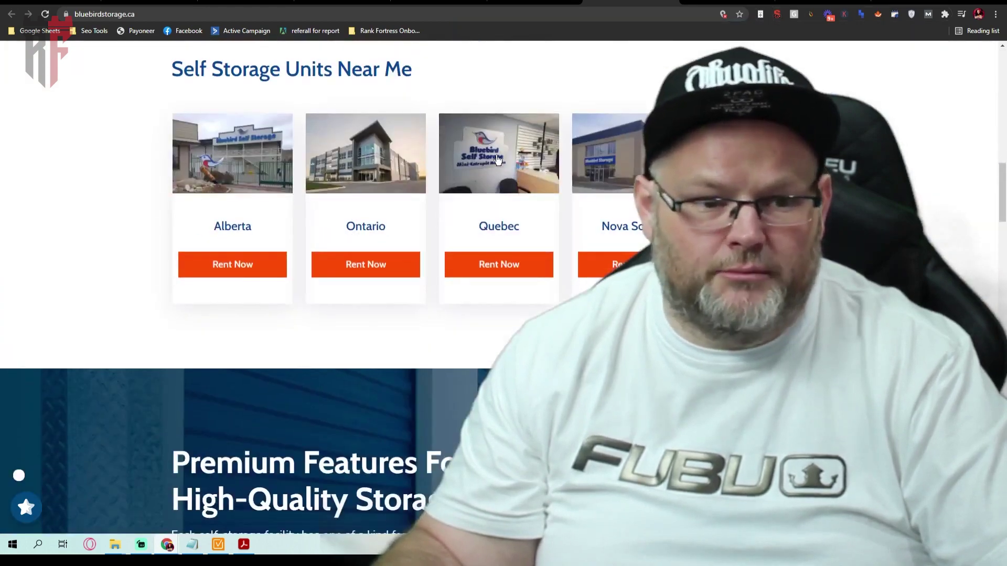
View the Quebec location image in its own tab, then close it
right_click(498, 158)
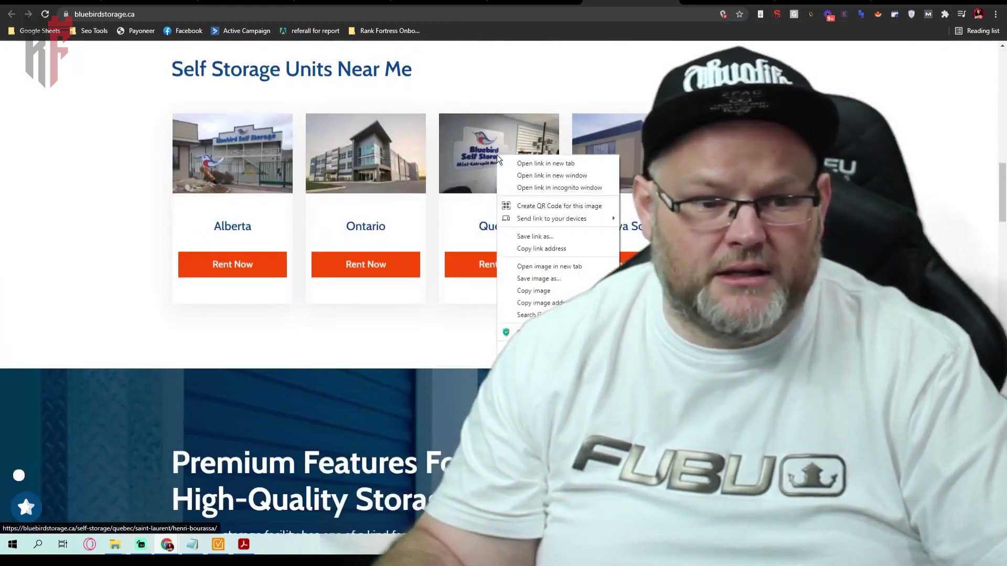
click(541, 266)
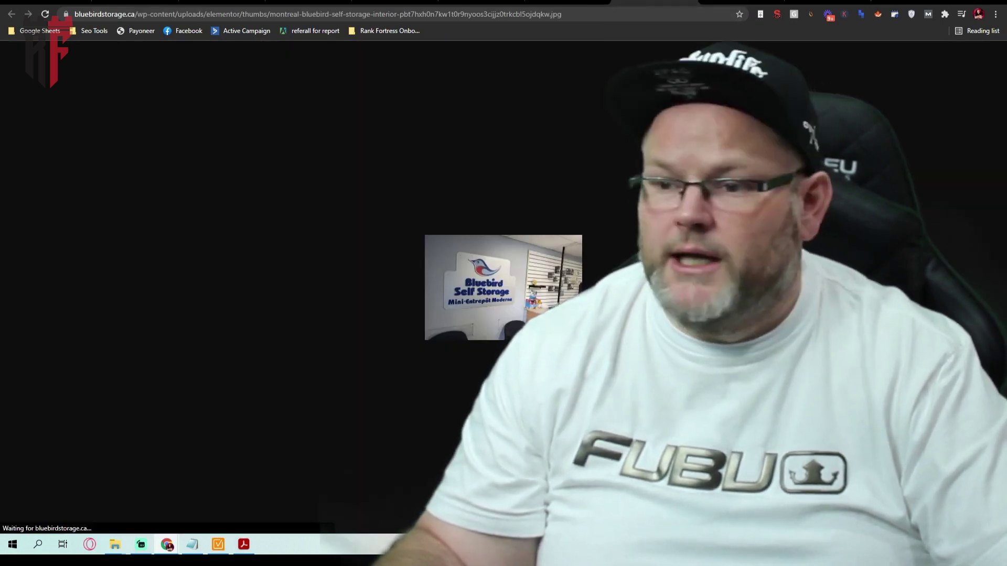
click(684, 4)
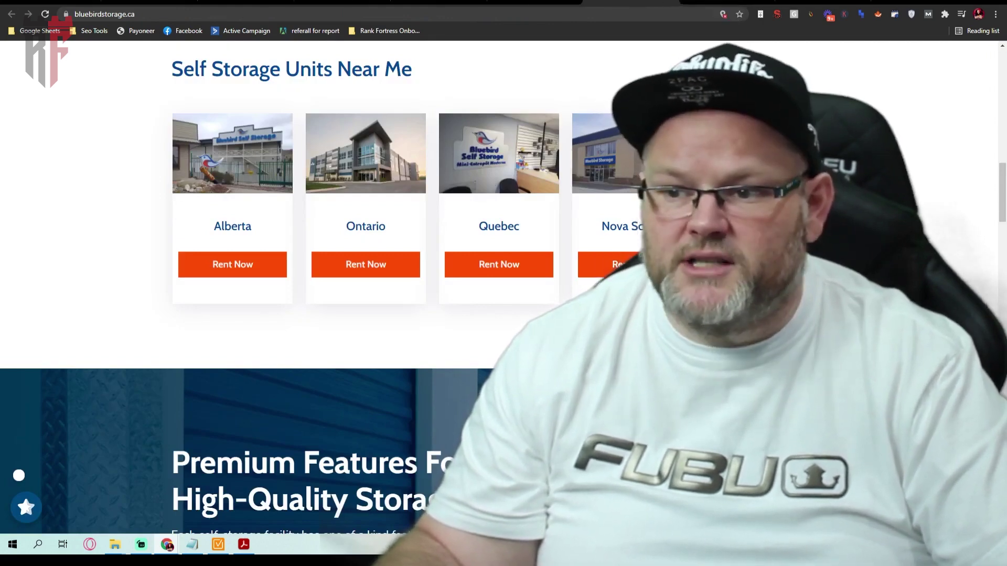
Open the warehouse image in a new tab and read its file name, Home-Page-3.jpg
scroll(503, 288, down, 3)
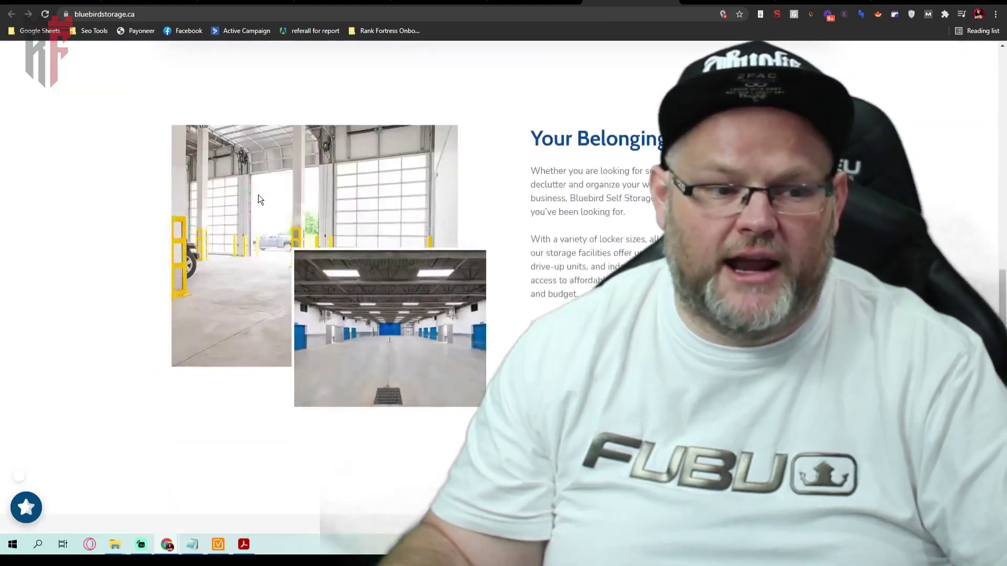
right_click(258, 194)
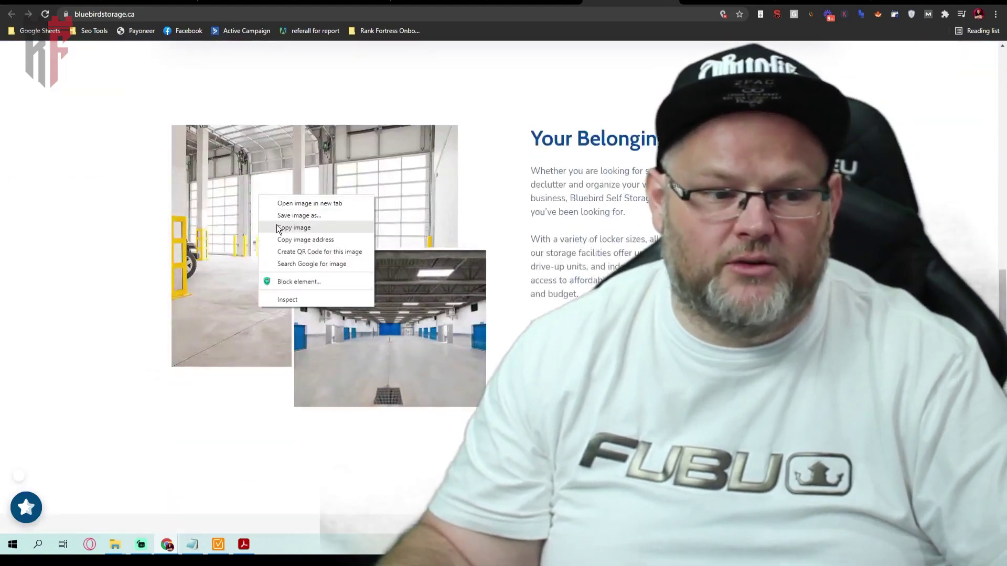
click(309, 204)
key(ctrl+Tab)
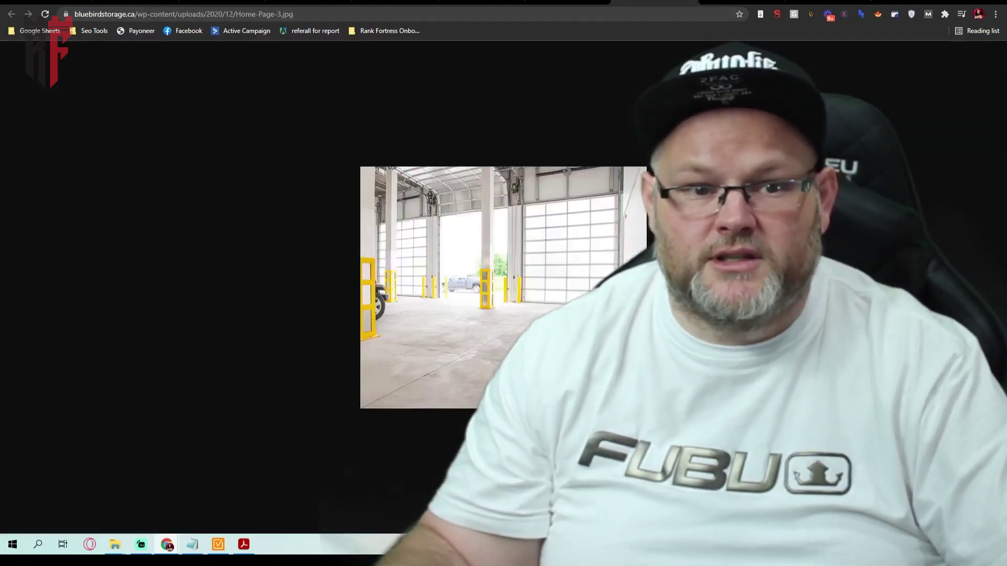
click(333, 17)
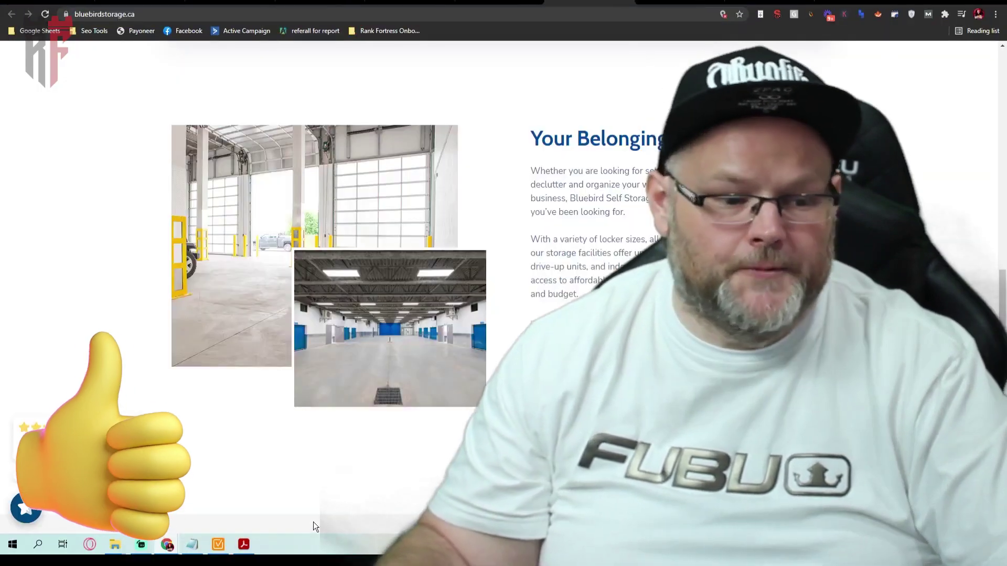
click(243, 544)
Show all Local Falcon scan reports and request the PDF for the new 11/28/2021 Bluebird Self Storage scan
click(243, 544)
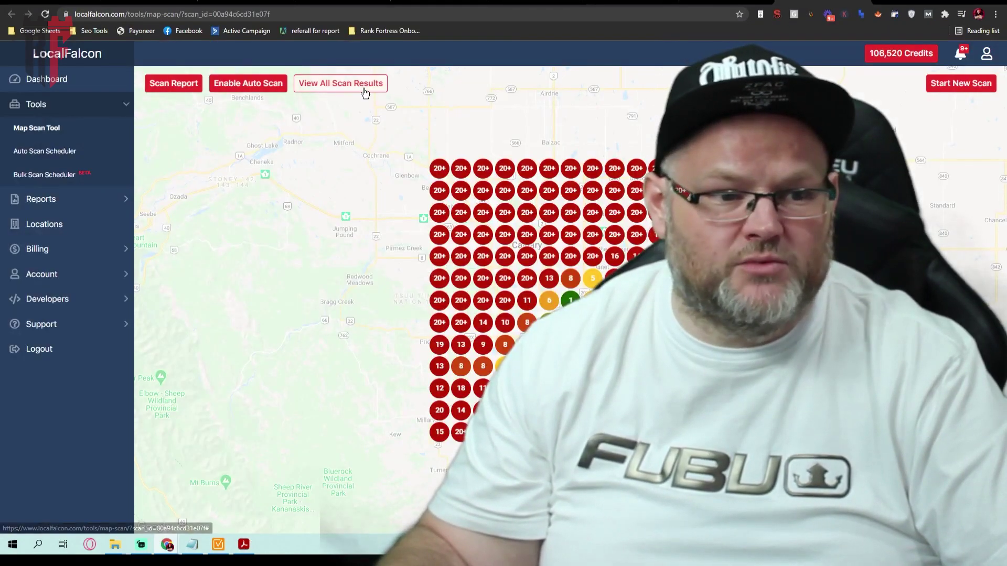
click(359, 83)
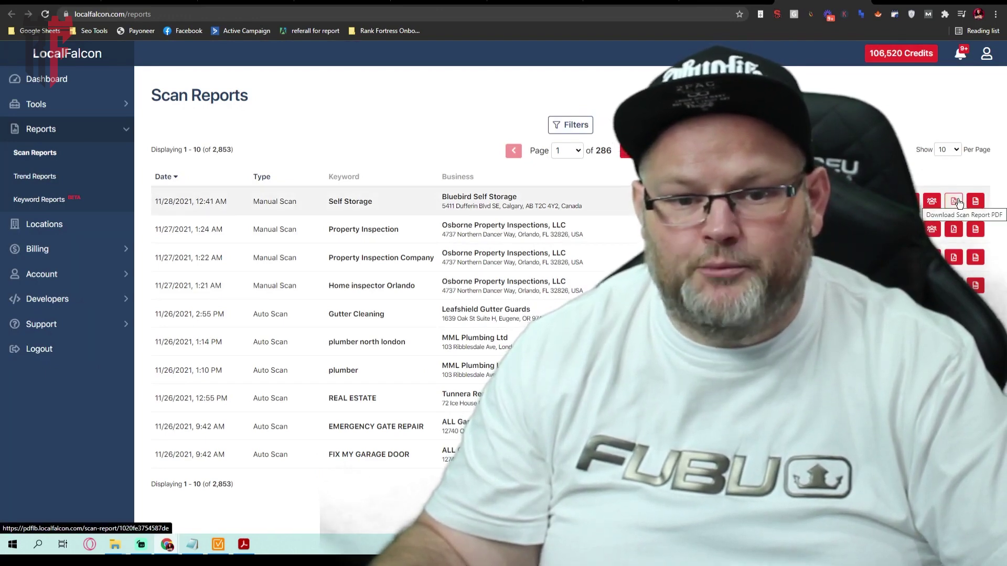
click(954, 201)
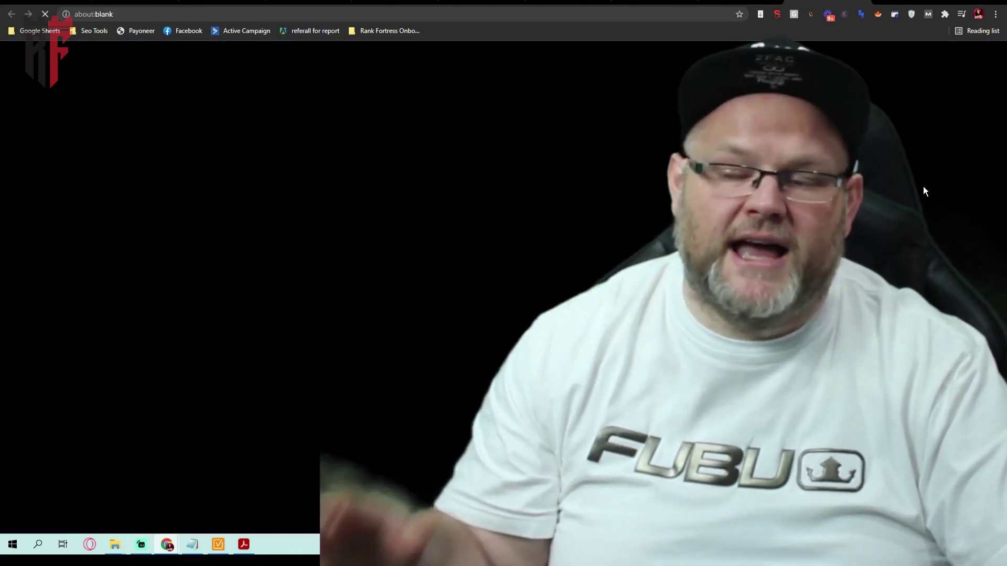